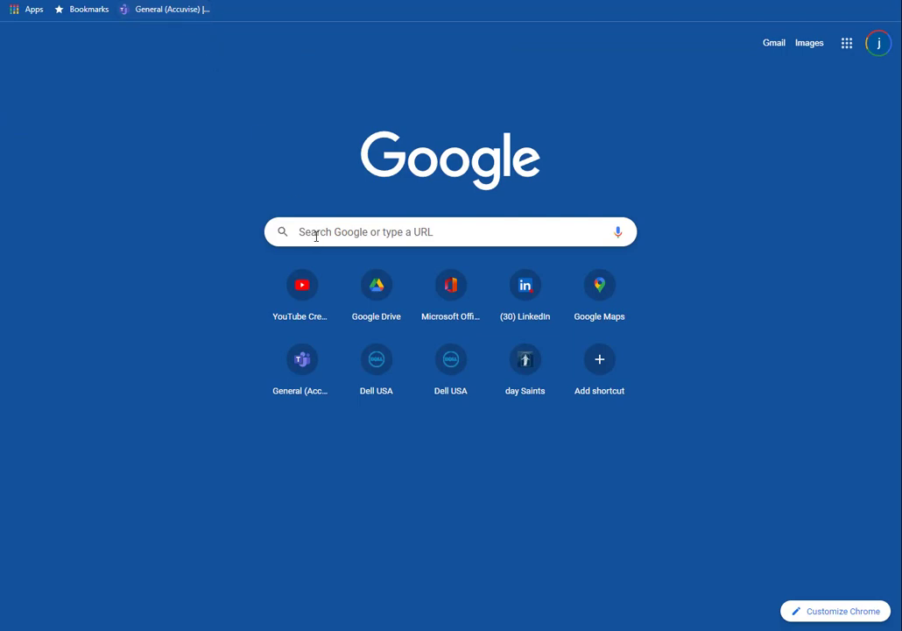
# - Enter "Youtube 215.755" as the Google search text without running the search
pyautogui.click(315, 233)
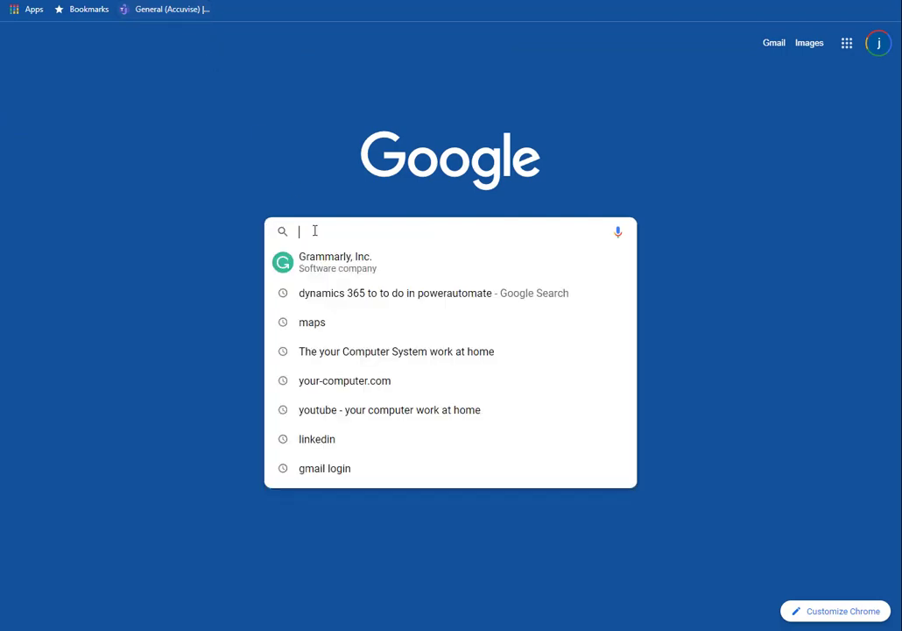
pyautogui.write('Youtube')
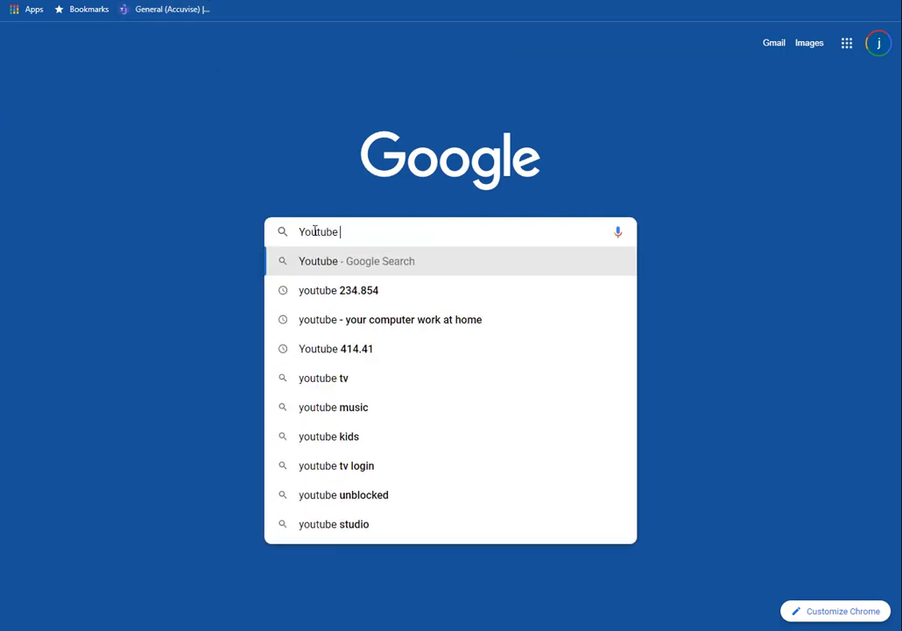
pyautogui.write(' 21')
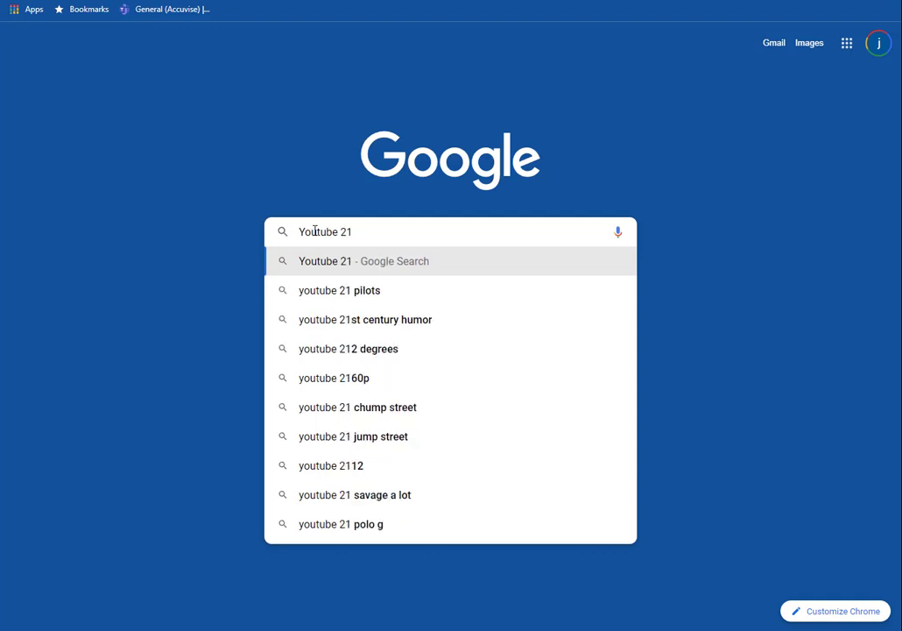
pyautogui.write('6')
pyautogui.press('BackSpace')
pyautogui.write('5')
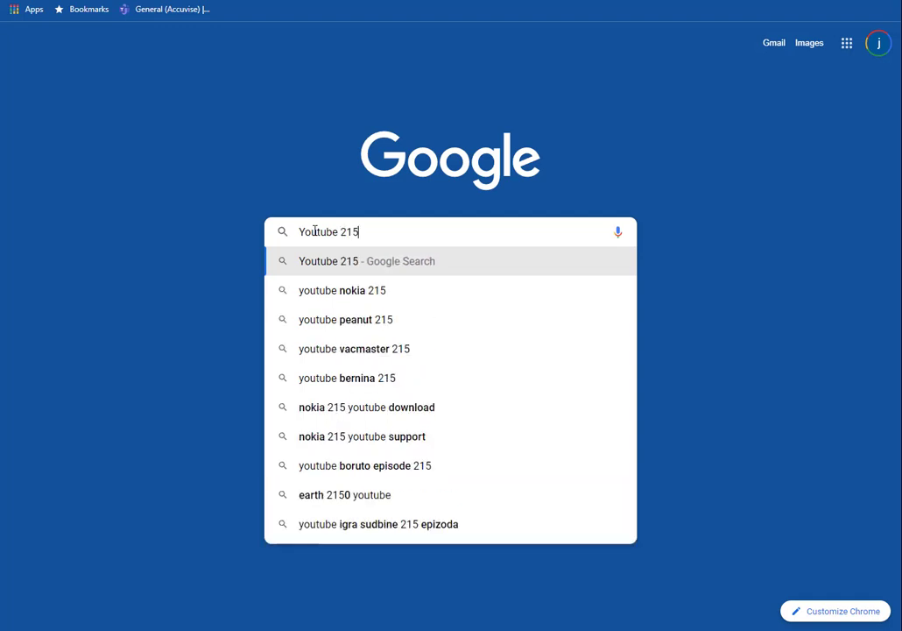
pyautogui.write('.')
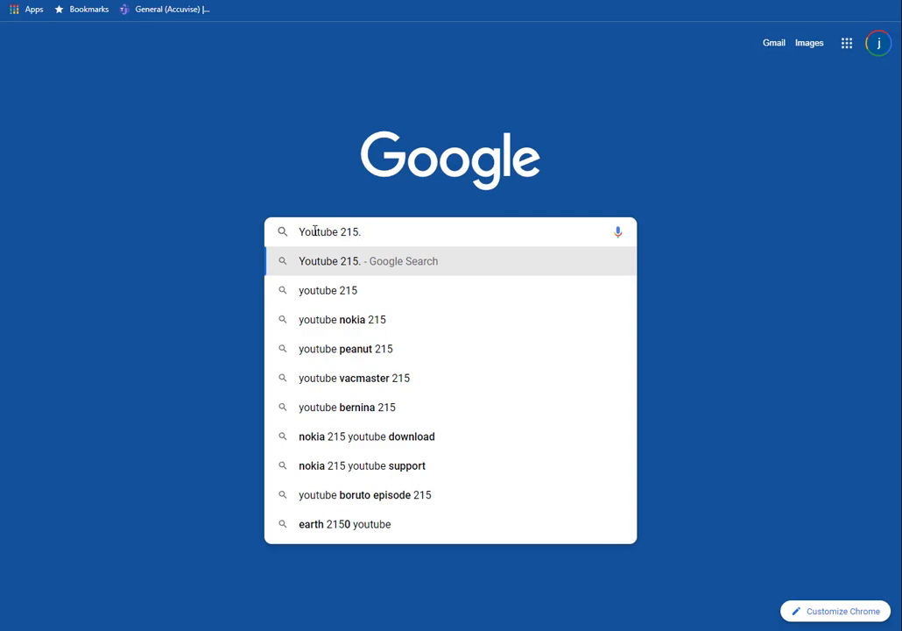
pyautogui.write('755')
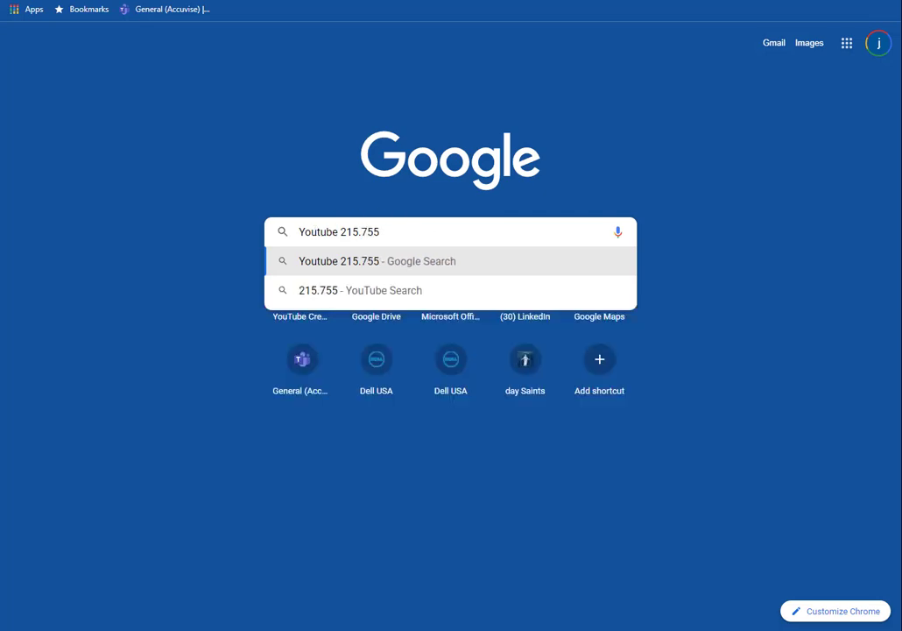
pyautogui.click(361, 113)
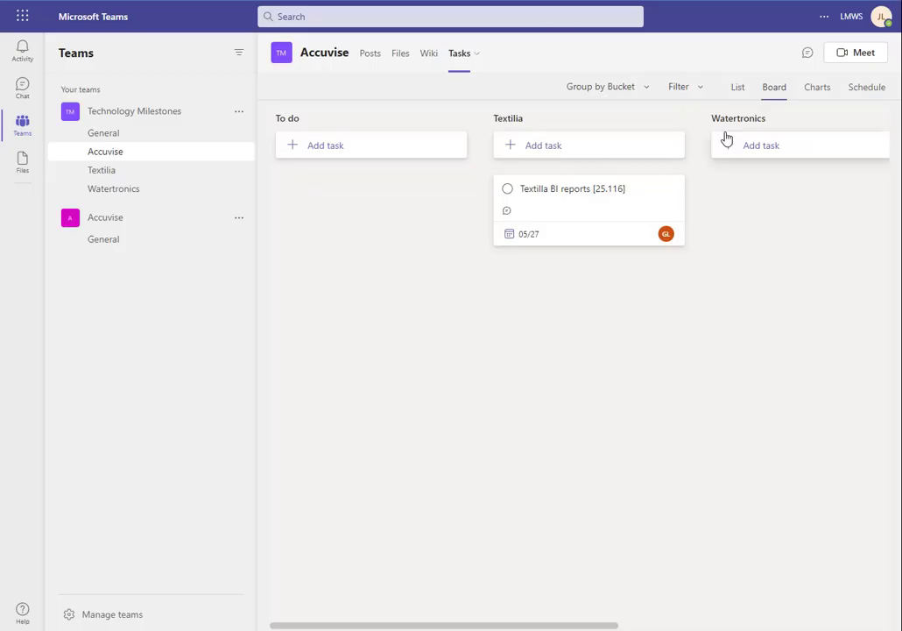
# - Look over the Accuvise task board in Teams, and switch to Planner to display the tasks assigned to me
pyautogui.moveTo(433, 628); pyautogui.dragTo(545, 494)
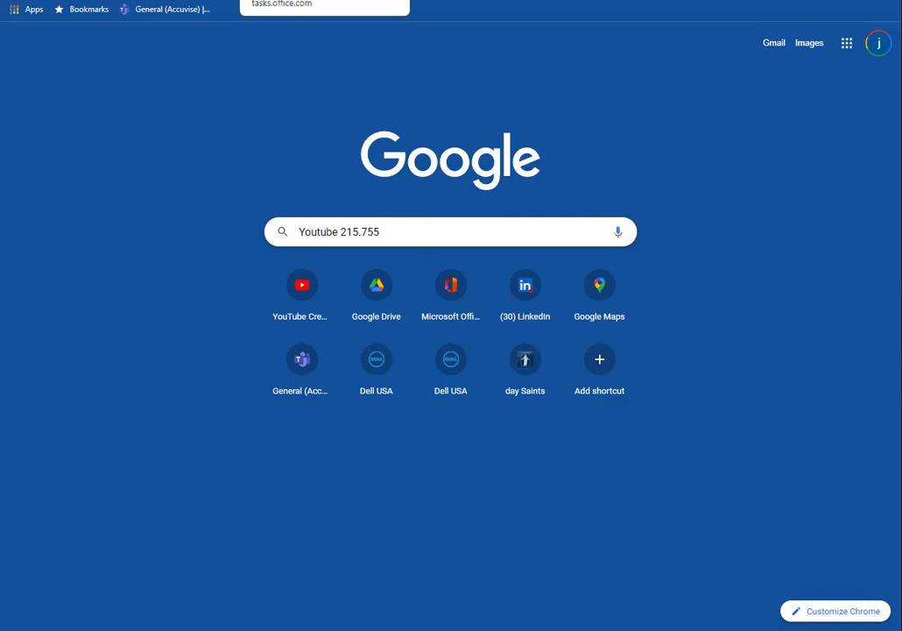
pyautogui.click(324, 0)
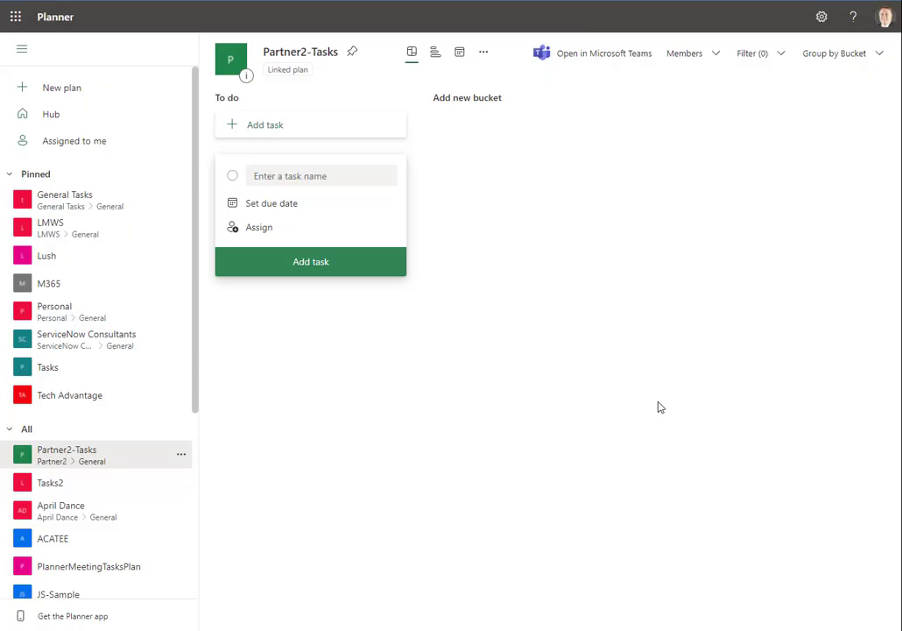
pyautogui.click(83, 149)
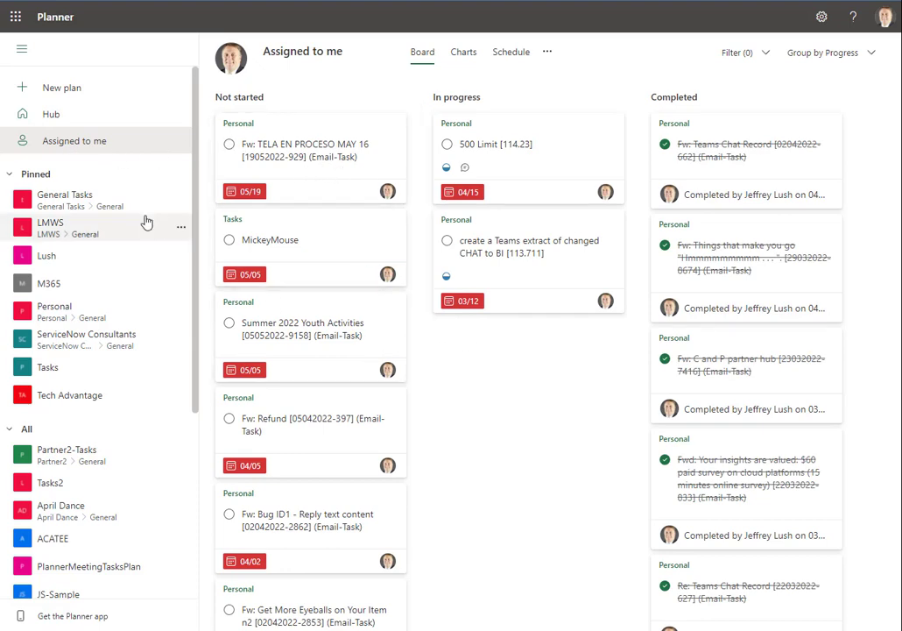
# - Group the Assigned to me board by plan and look across its plan columns
pyautogui.click(825, 55)
pyautogui.click(561, 382)
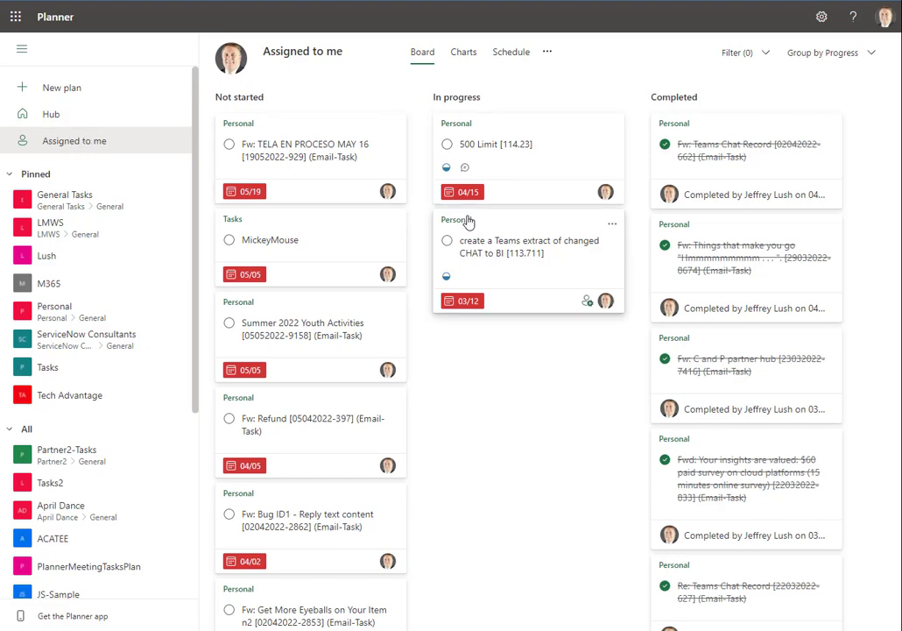
pyautogui.click(822, 54)
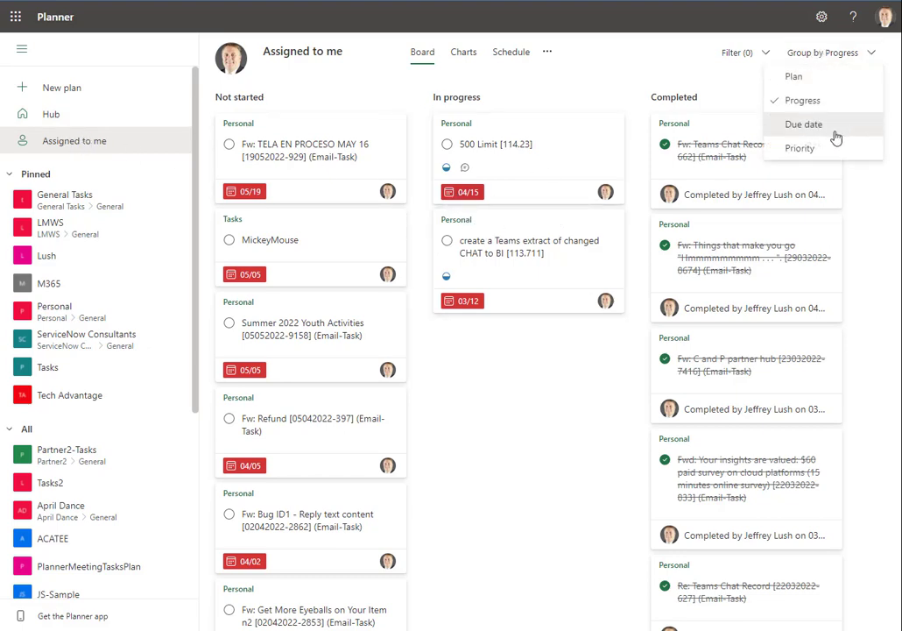
pyautogui.click(796, 77)
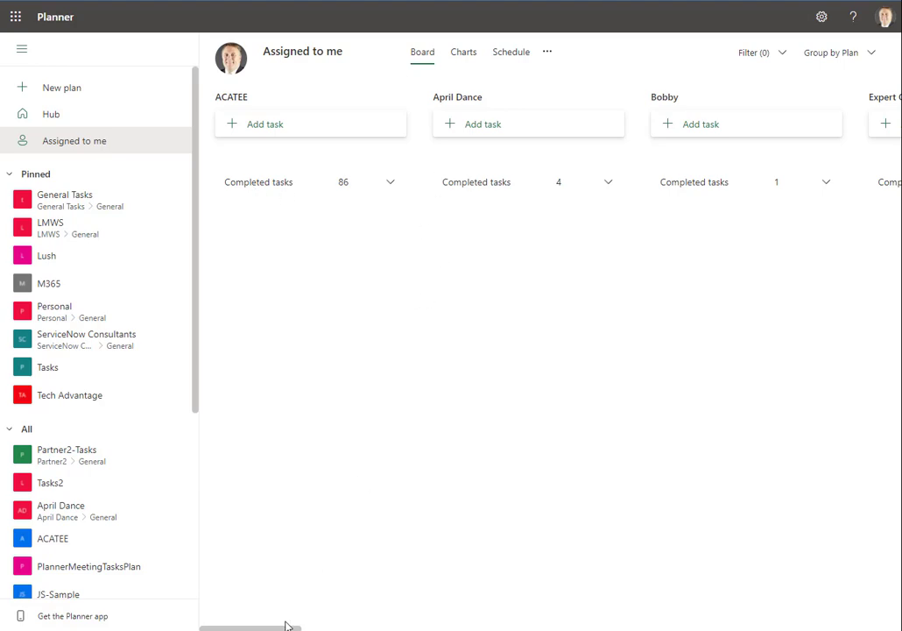
pyautogui.moveTo(283, 628)
pyautogui.mouseDown()
pyautogui.moveTo(727, 629)
pyautogui.moveTo(872, 619)
pyautogui.moveTo(894, 628)
pyautogui.moveTo(298, 629)
pyautogui.mouseUp()
pyautogui.click(85, 145)
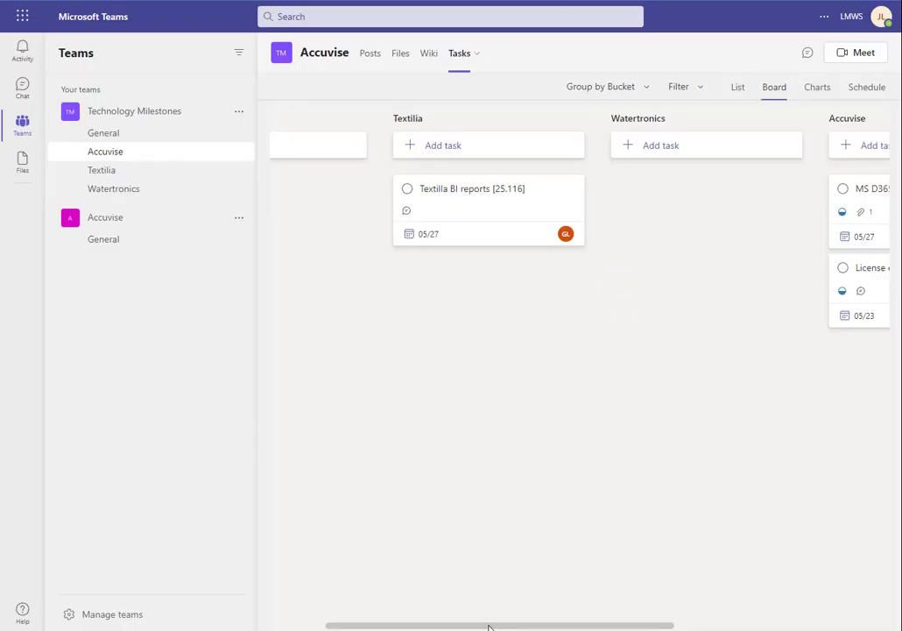
# - Switch back to the Accuvise board in Teams and check which organizations the signed-in account can use
pyautogui.moveTo(489, 628); pyautogui.dragTo(417, 625)
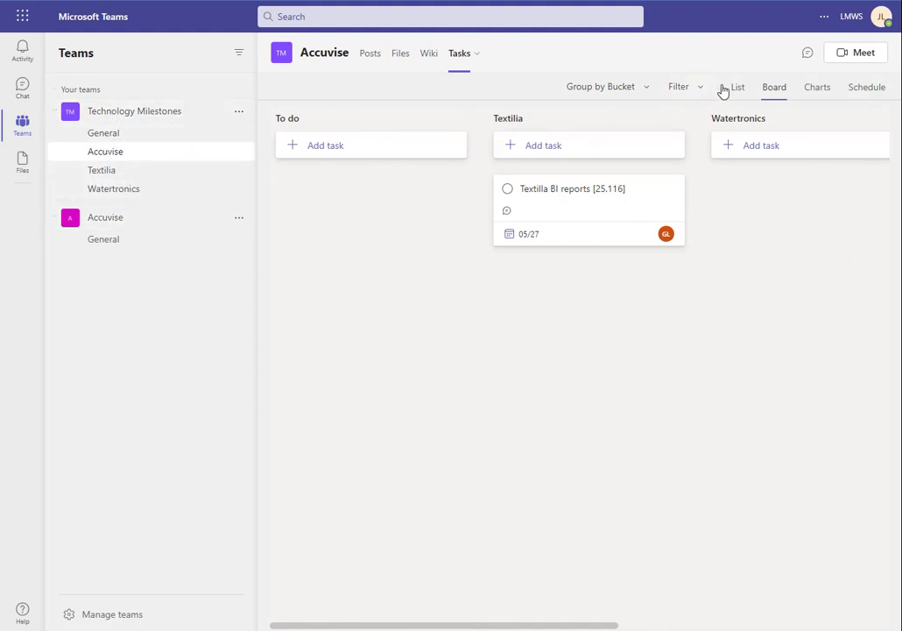
pyautogui.click(880, 17)
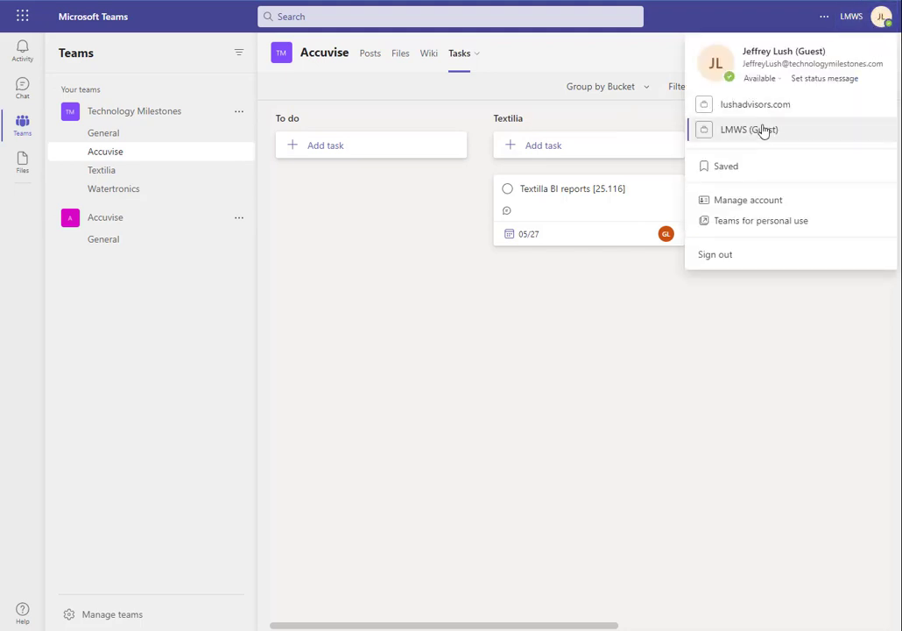
pyautogui.click(660, 392)
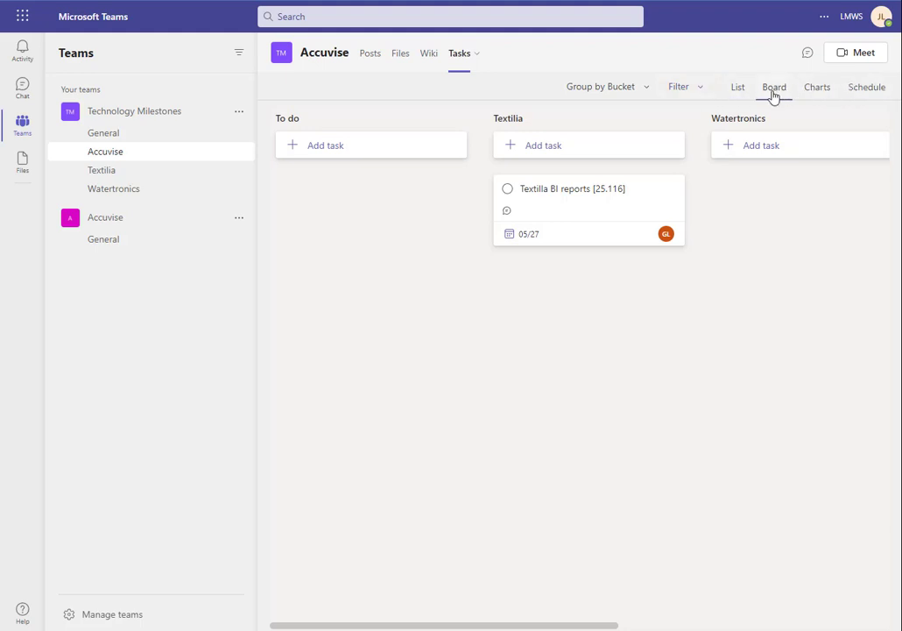
# - Filter the Accuvise board by assignment to show only the guest account's own tasks
pyautogui.click(701, 88)
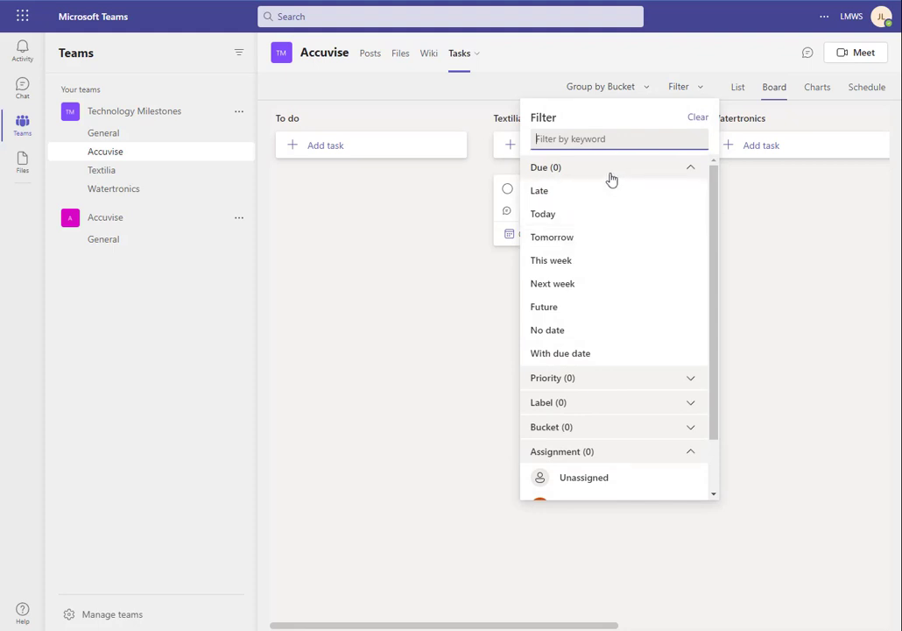
pyautogui.scroll(-2, 611, 180)
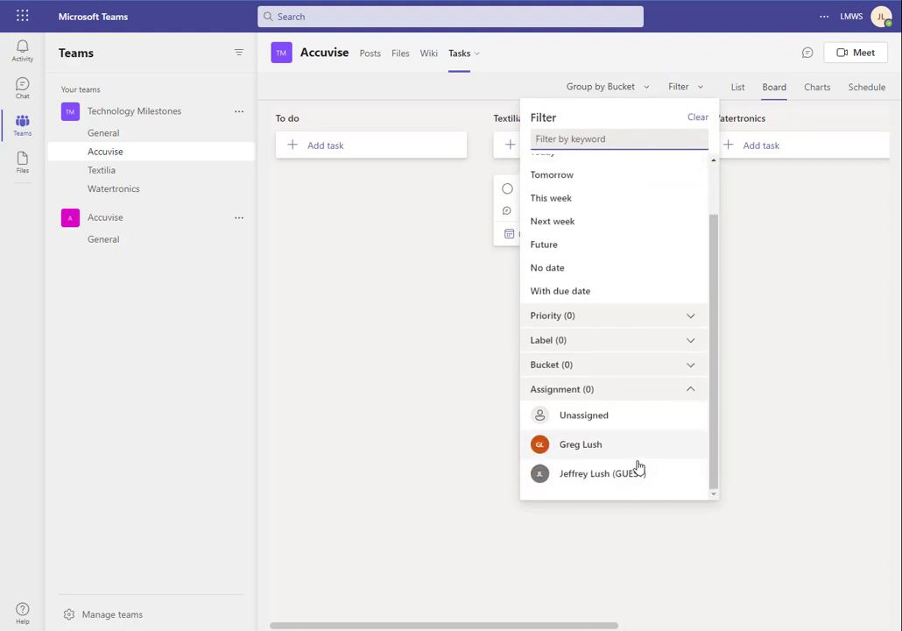
pyautogui.click(599, 477)
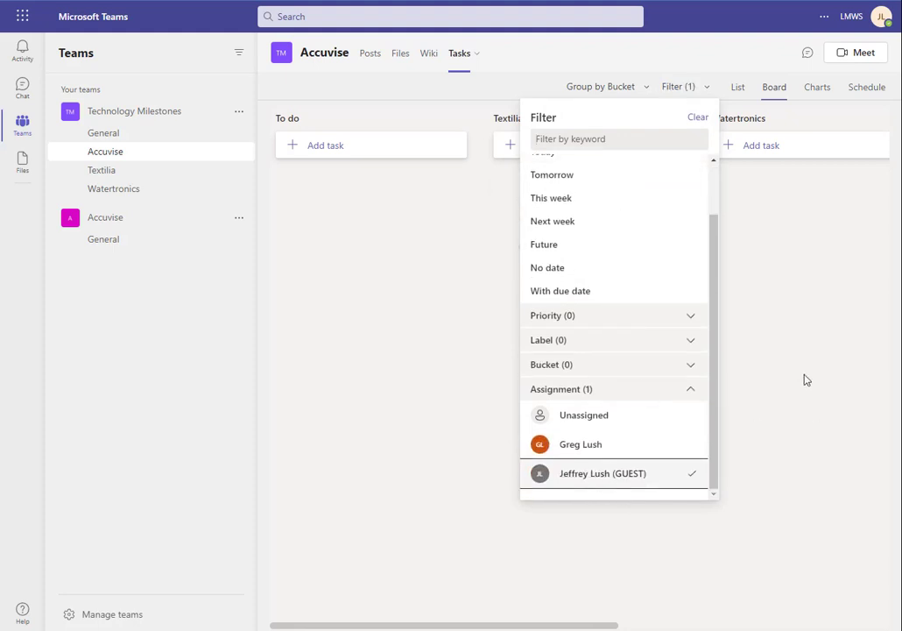
pyautogui.click(652, 508)
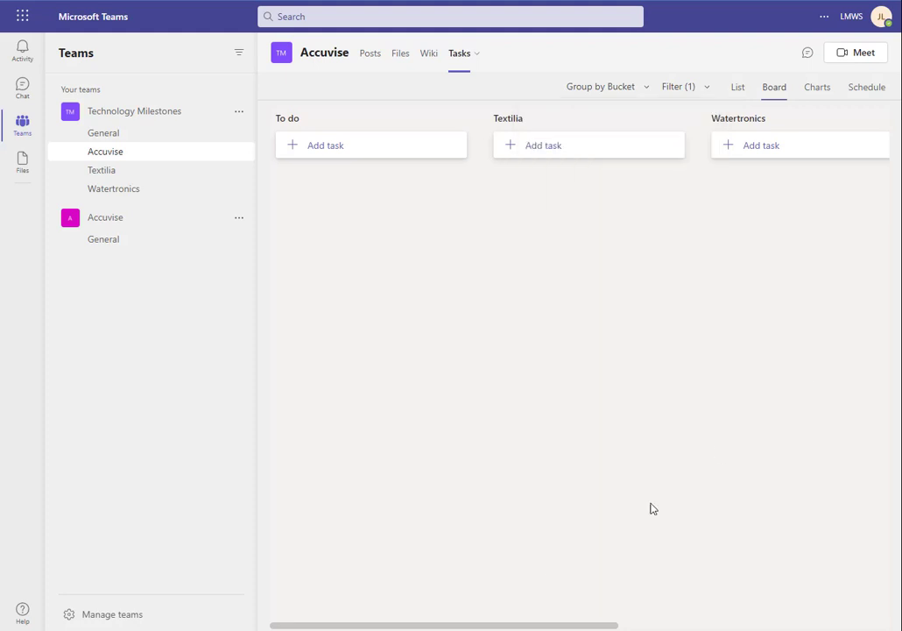
pyautogui.moveTo(386, 627); pyautogui.dragTo(705, 619)
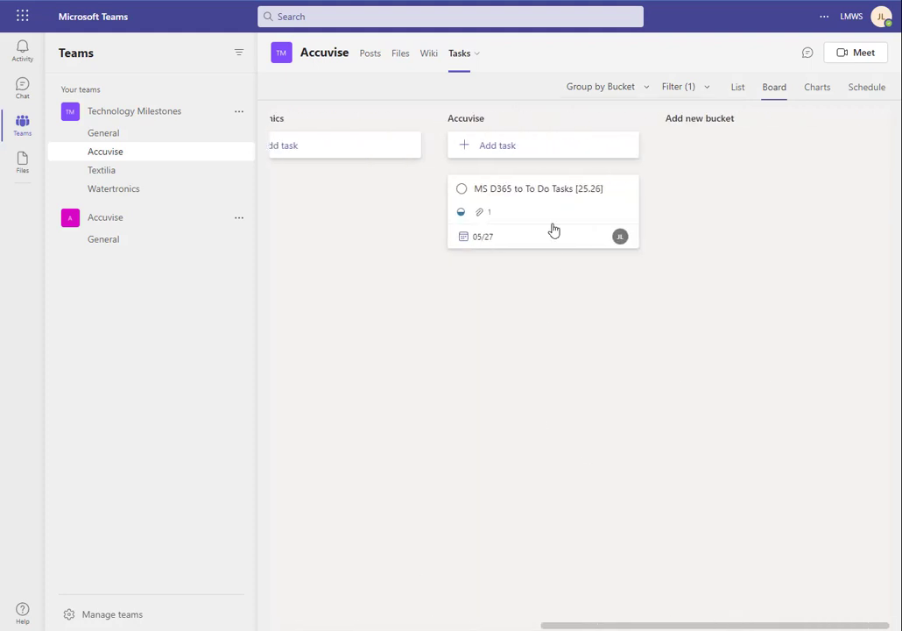
pyautogui.moveTo(627, 625); pyautogui.dragTo(889, 602)
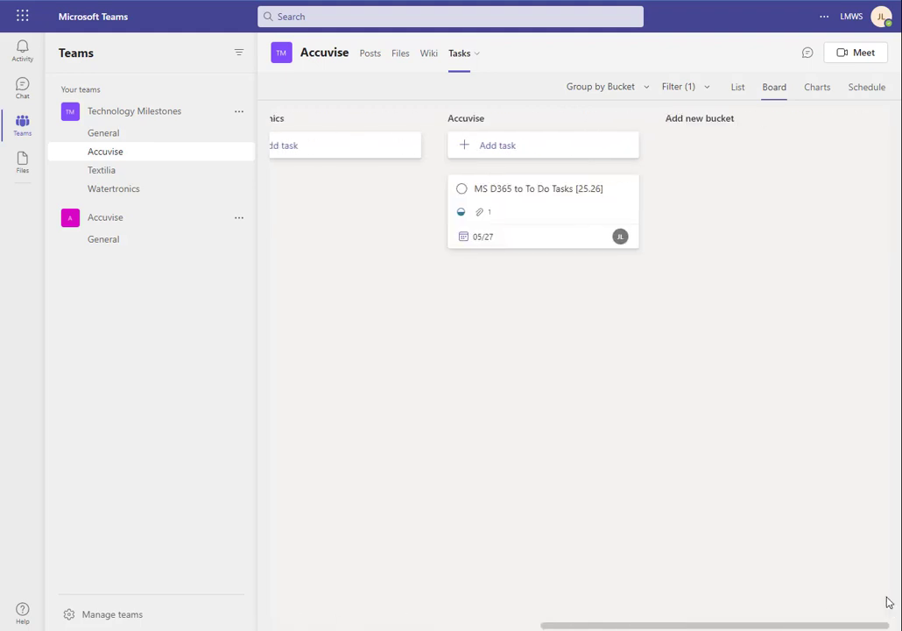
# - Add the Late due filter to the Accuvise board and check its buckets
pyautogui.click(692, 91)
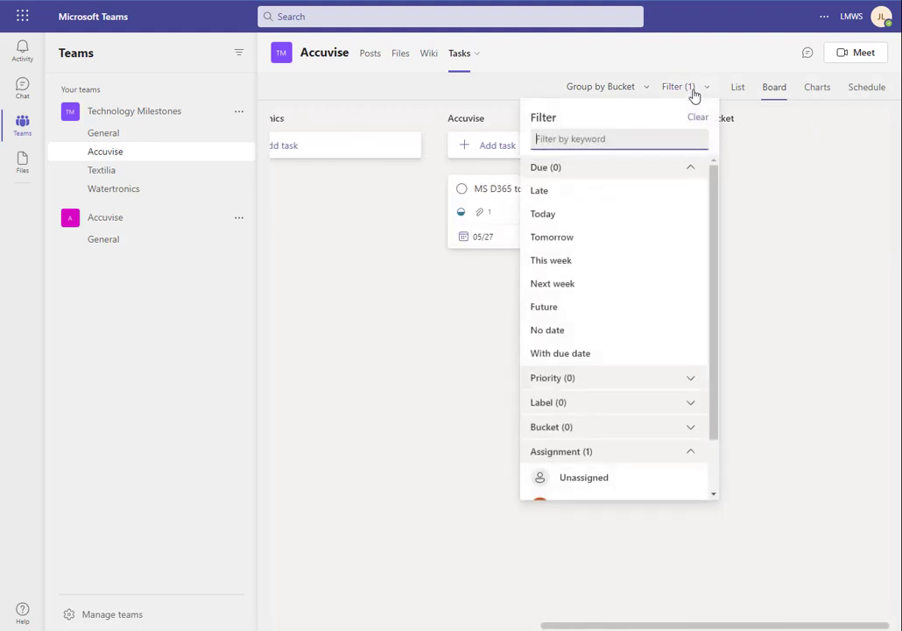
pyautogui.click(565, 190)
pyautogui.click(443, 395)
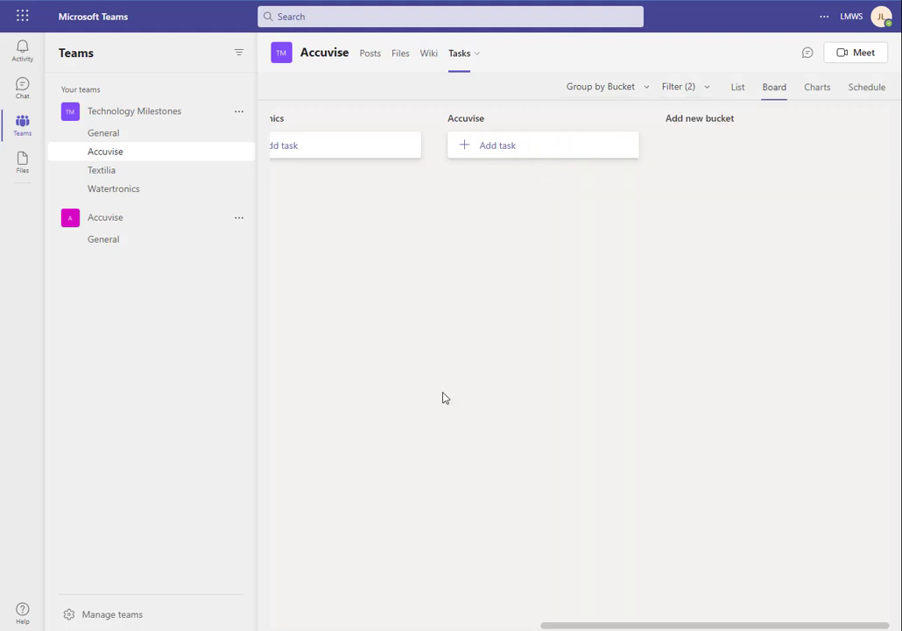
pyautogui.moveTo(603, 627); pyautogui.dragTo(824, 535)
# - Replace the Late due filter with Next week on the Accuvise board
pyautogui.click(685, 89)
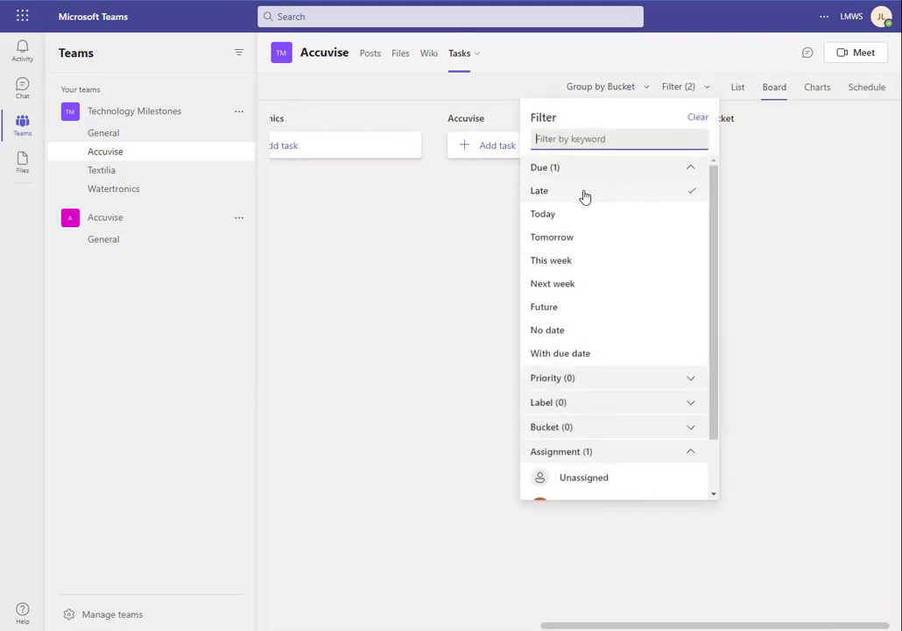
pyautogui.click(654, 191)
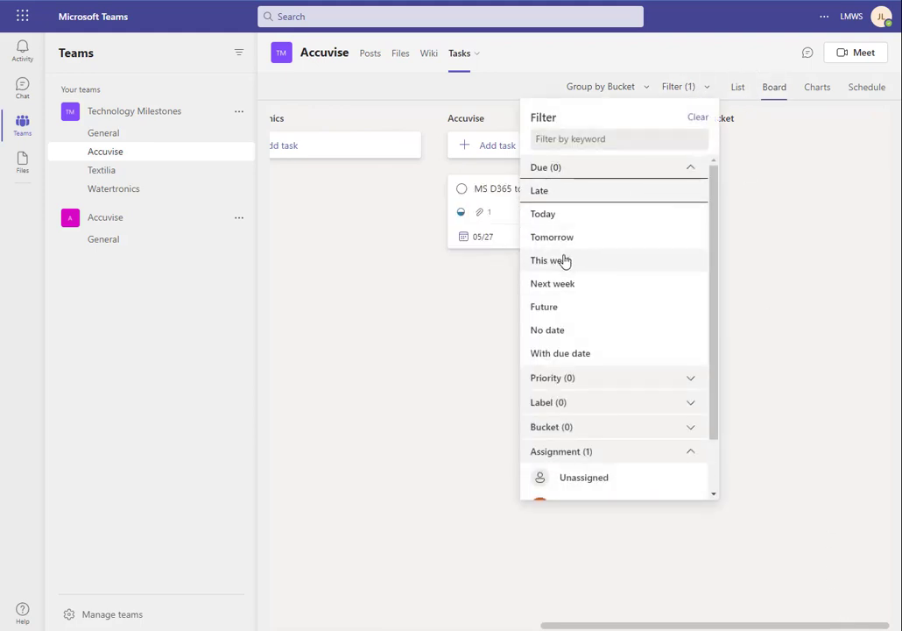
pyautogui.click(575, 260)
pyautogui.click(596, 283)
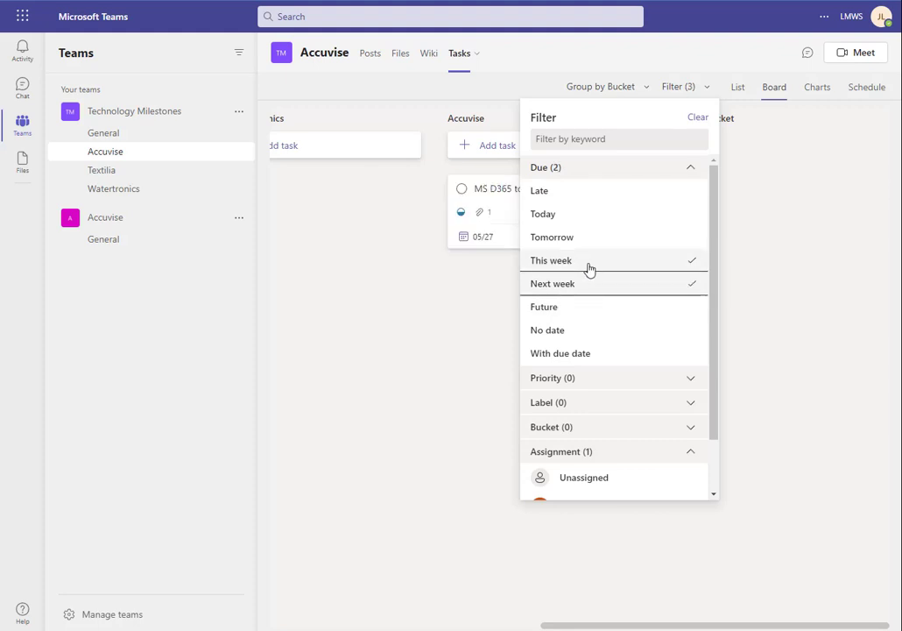
pyautogui.click(591, 263)
pyautogui.click(556, 306)
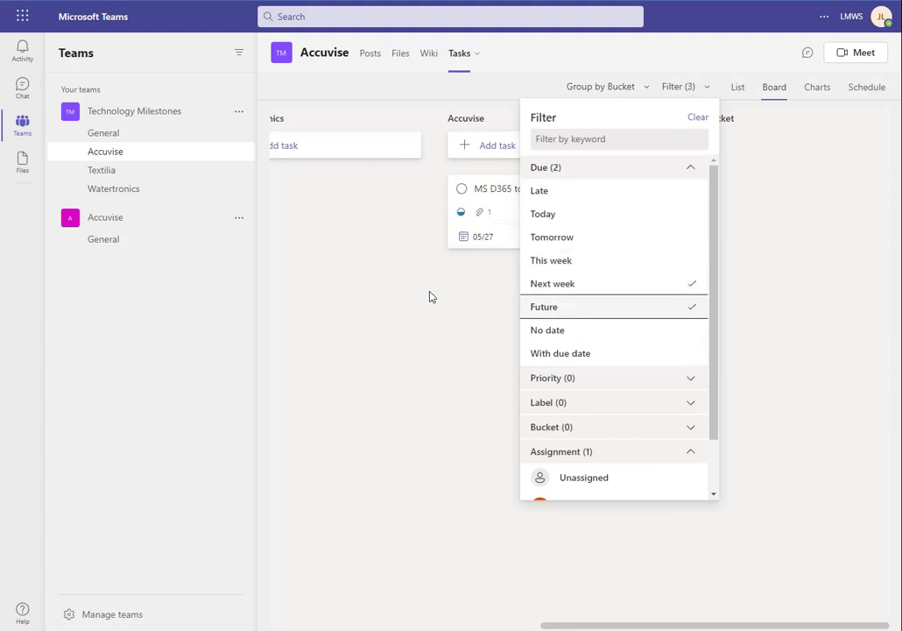
pyautogui.click(556, 309)
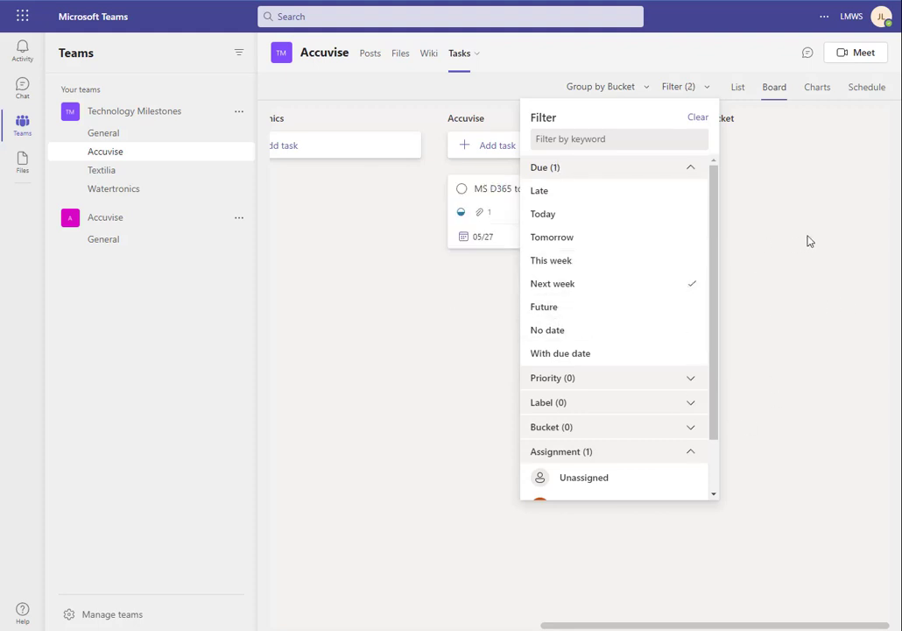
pyautogui.click(678, 89)
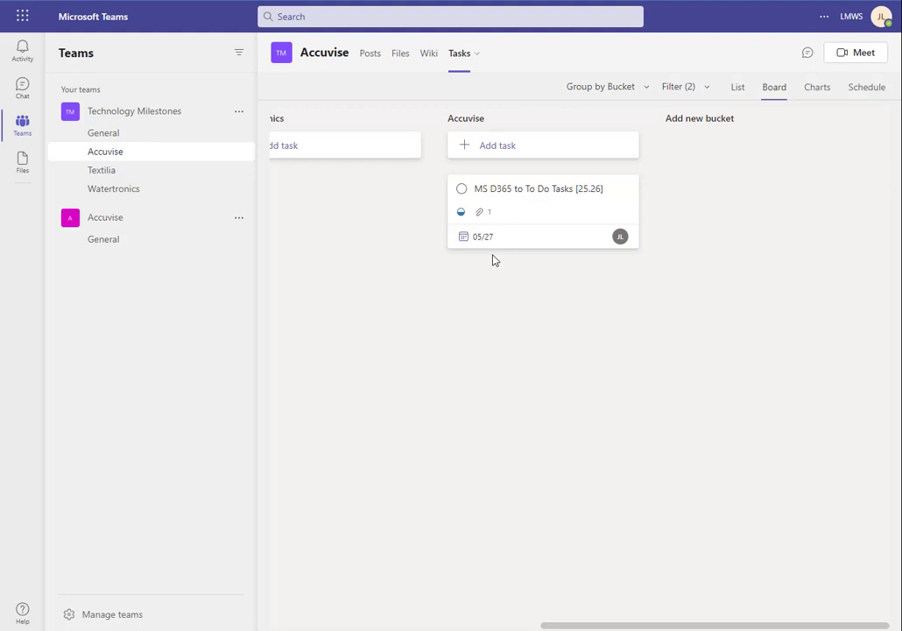
# - Examine the grouping options offered for the Accuvise board, leaving the tasks grouped by bucket
pyautogui.click(646, 88)
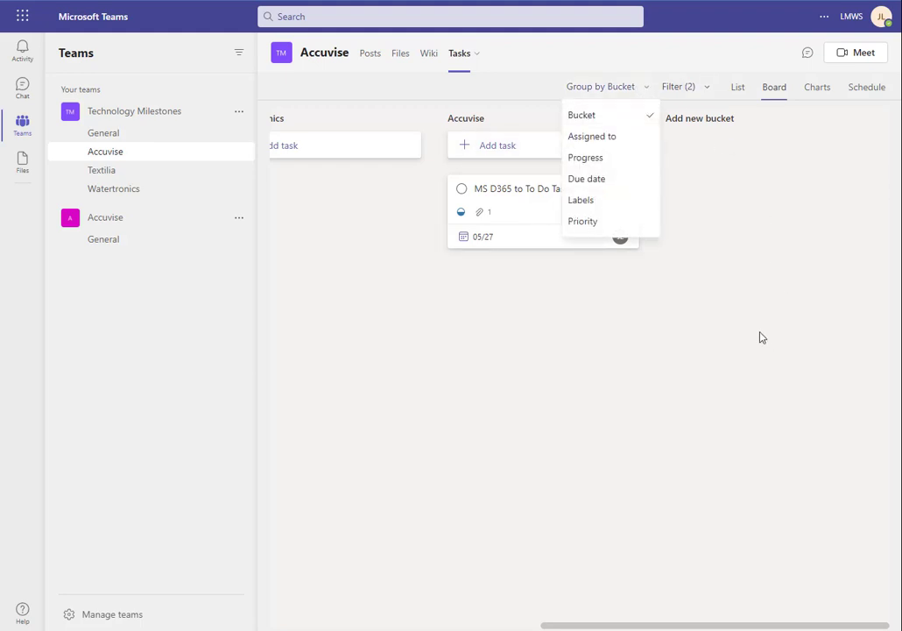
pyautogui.click(618, 88)
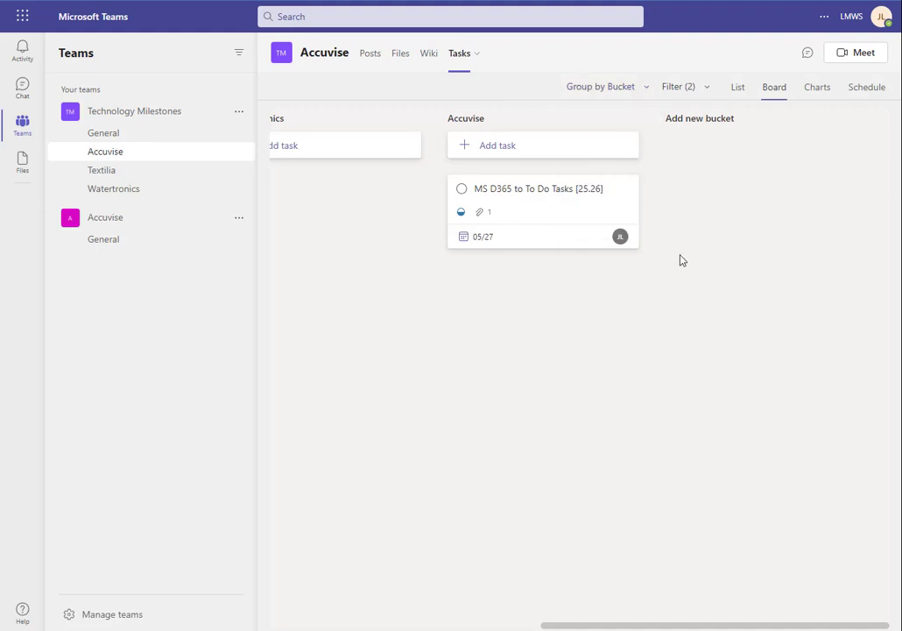
pyautogui.click(647, 88)
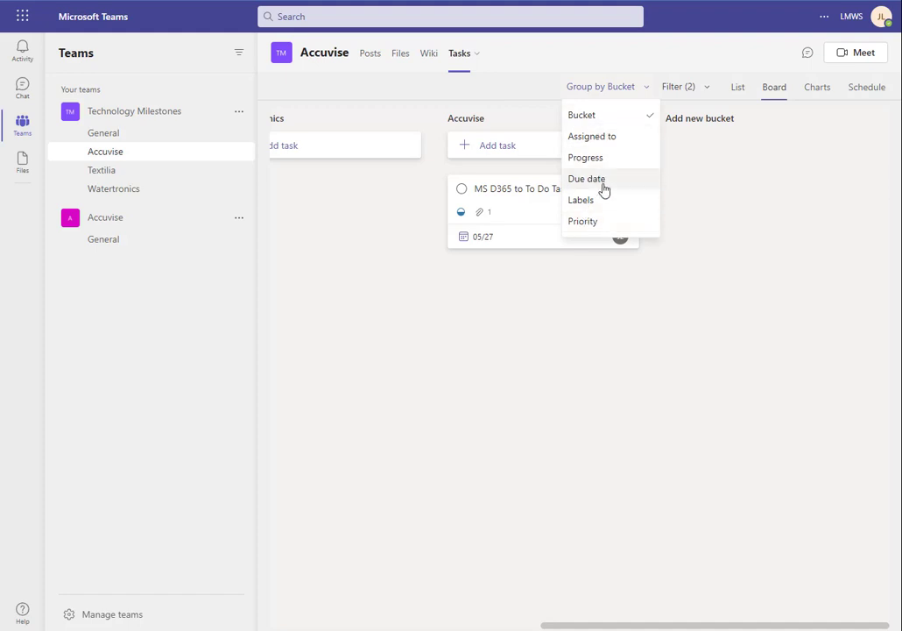
pyautogui.click(577, 321)
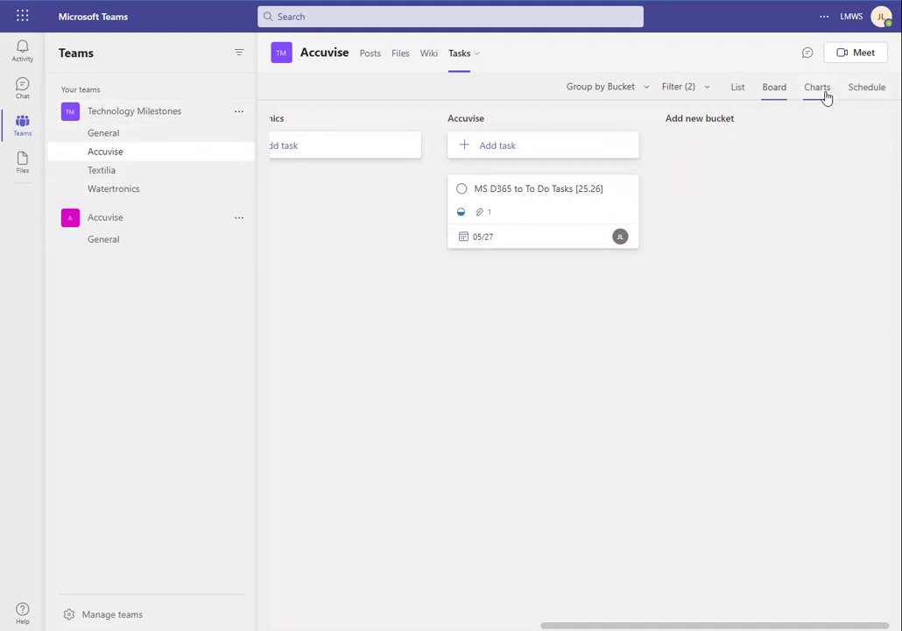
# - Review the Accuvise board's grouping choices once more and keep the Bucket grouping
pyautogui.click(632, 92)
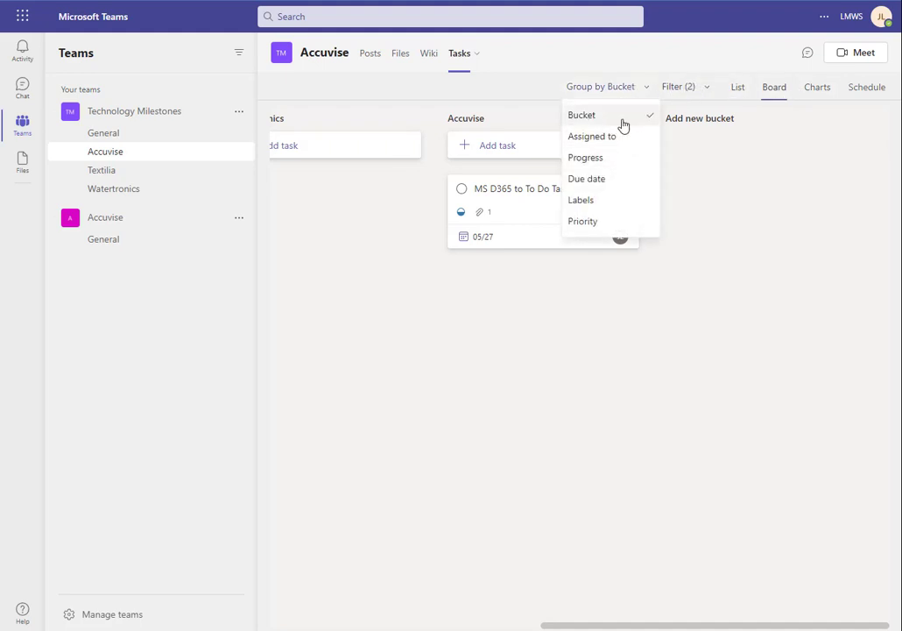
pyautogui.click(526, 312)
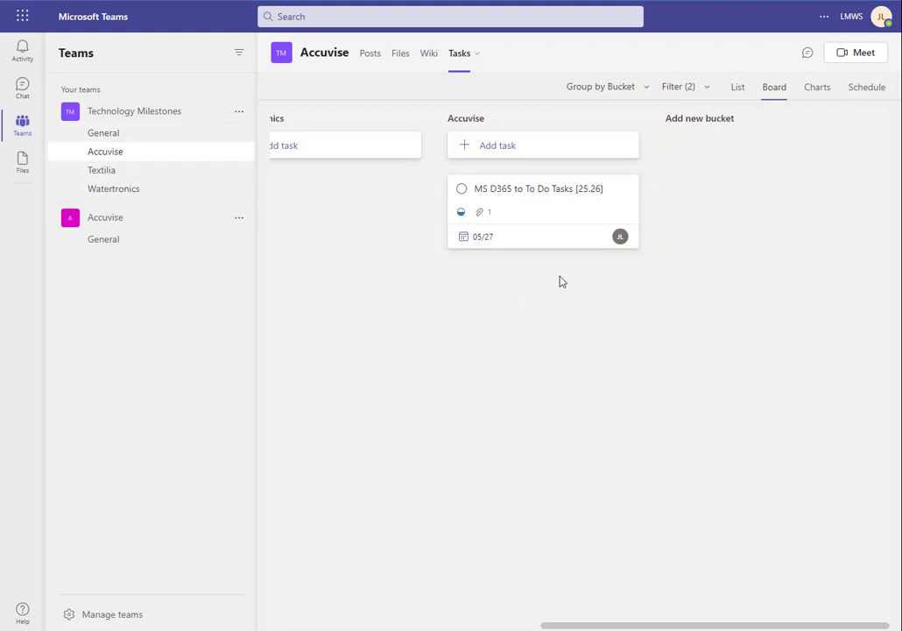
pyautogui.moveTo(652, 627); pyautogui.dragTo(517, 422)
# - Switch to Planner and filter the Assigned to me board to tasks with a Late due date
pyautogui.click(289, 1)
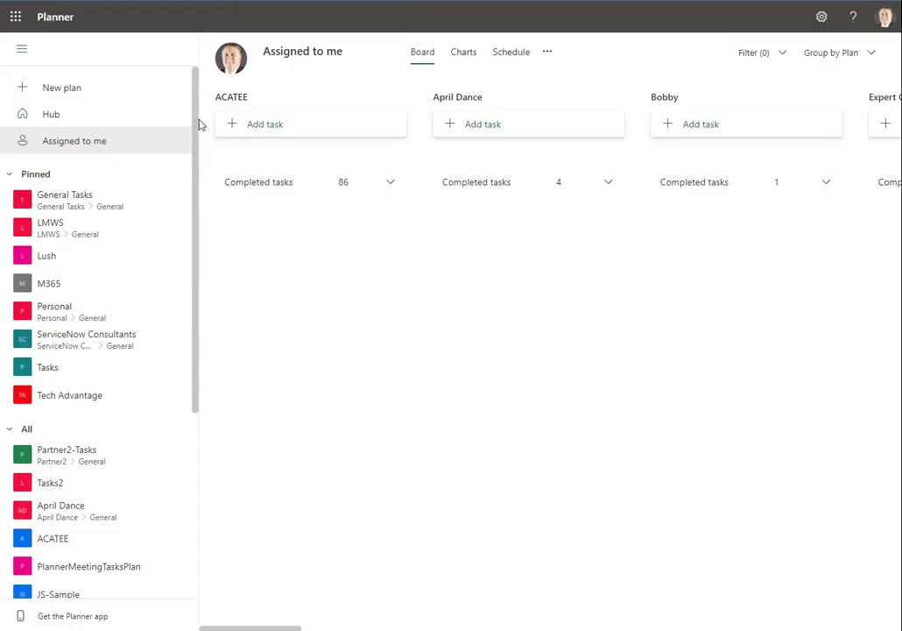
pyautogui.click(830, 54)
pyautogui.click(775, 53)
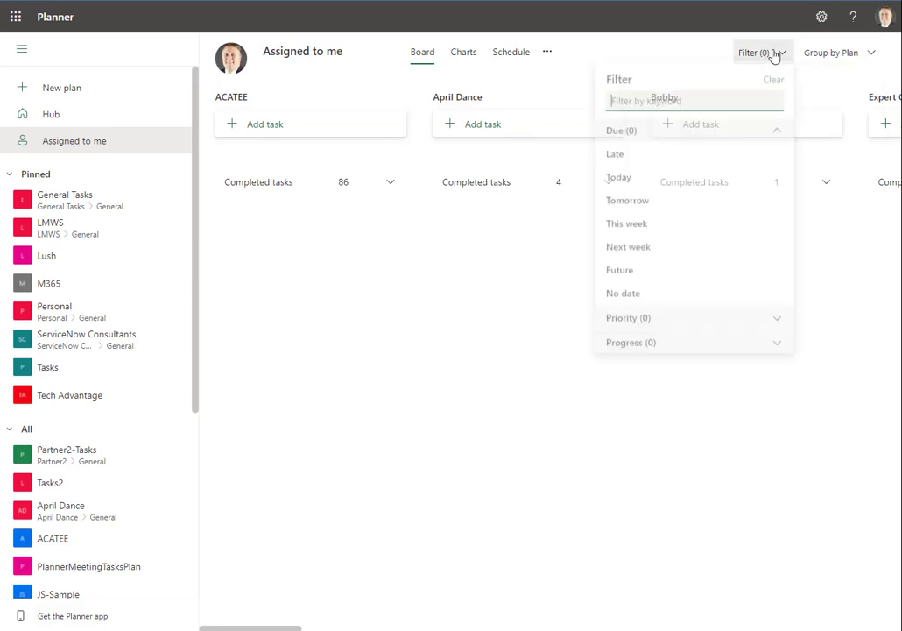
pyautogui.click(674, 166)
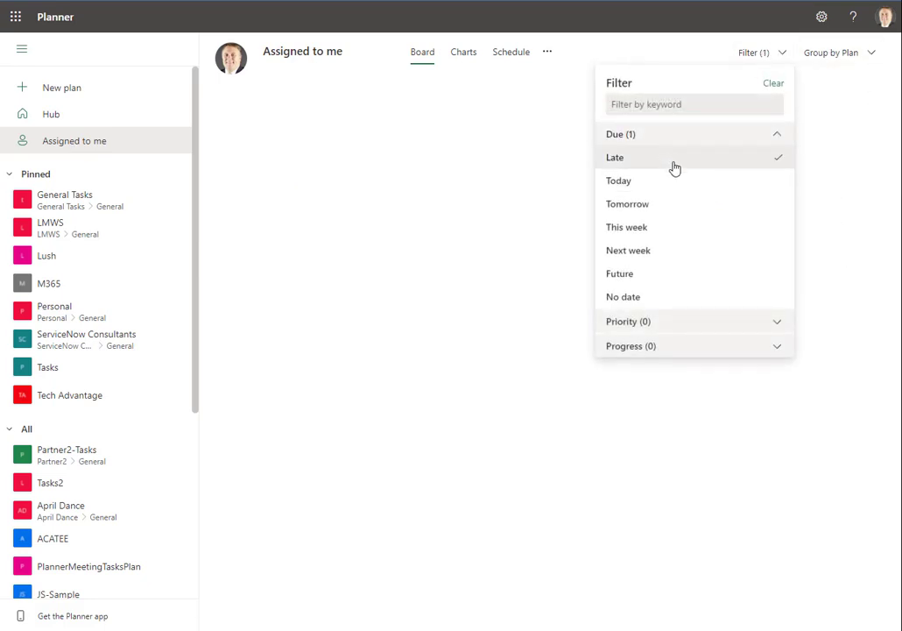
pyautogui.click(512, 364)
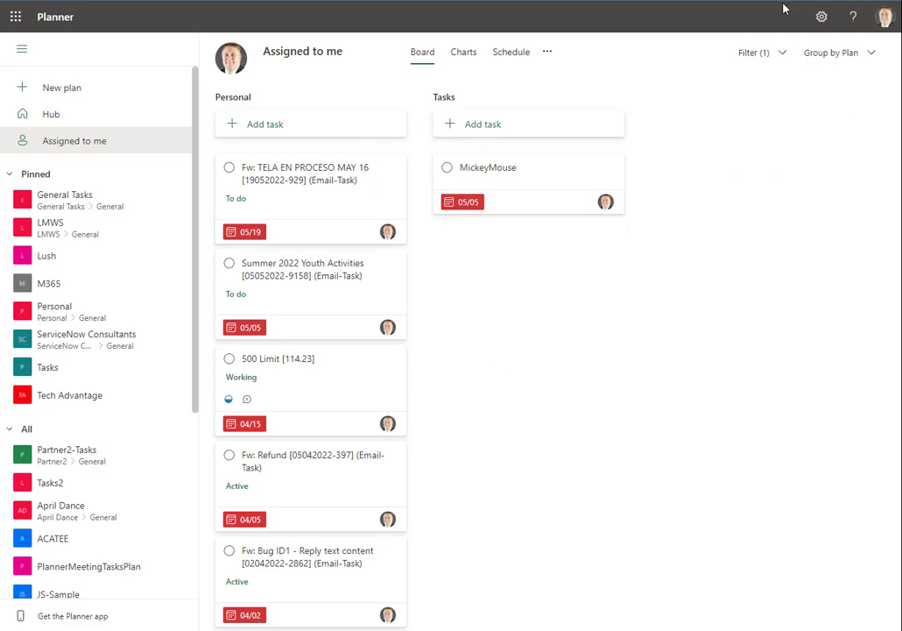
pyautogui.click(749, 53)
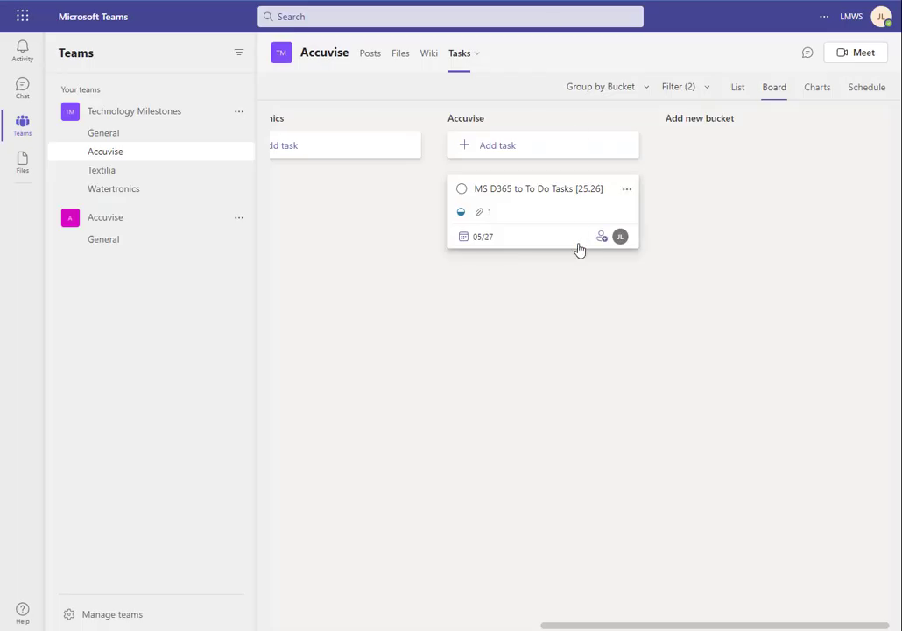
# - In Teams, clear all filters on the Accuvise board and show its tasks as a list
pyautogui.click(696, 91)
pyautogui.click(697, 120)
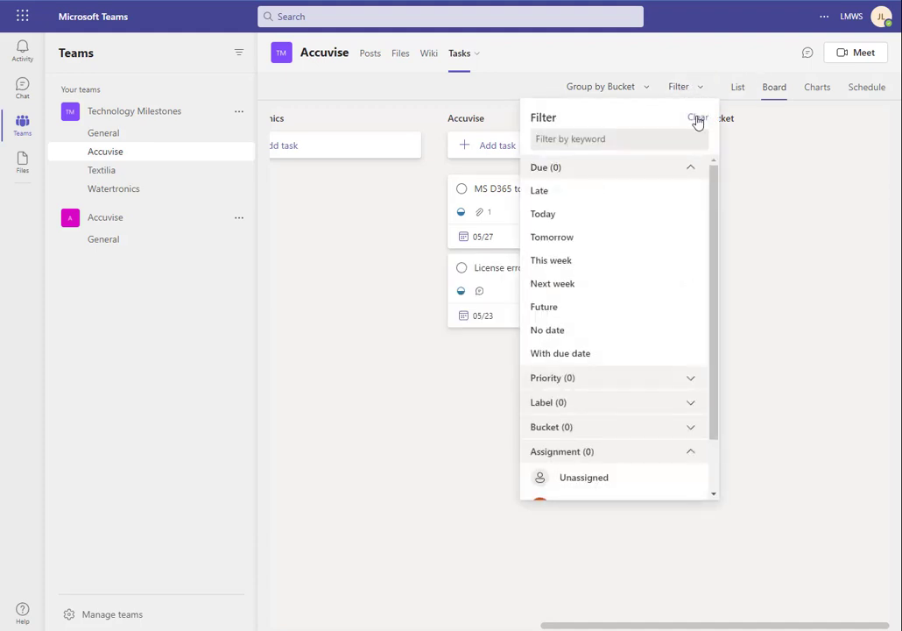
pyautogui.click(605, 87)
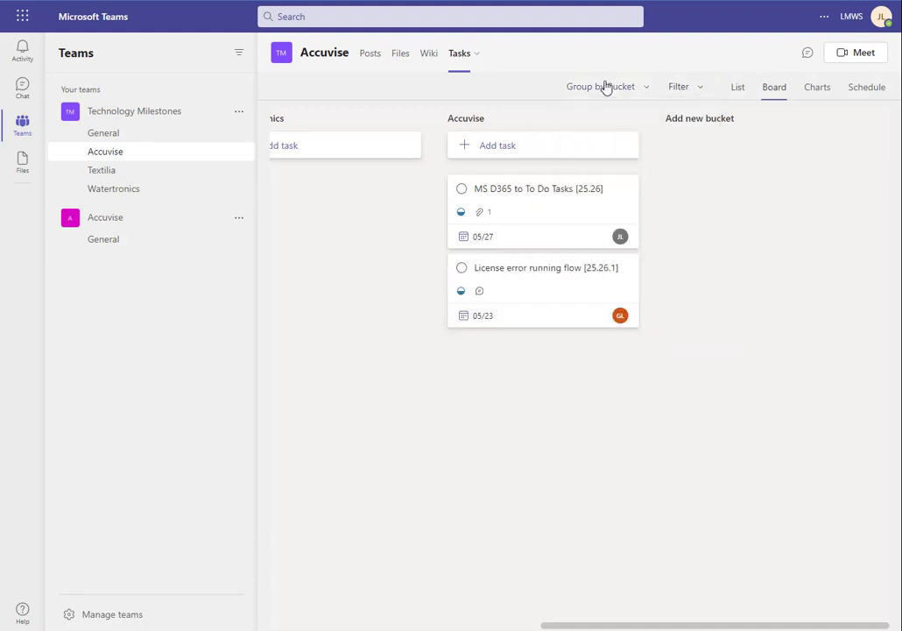
pyautogui.click(683, 86)
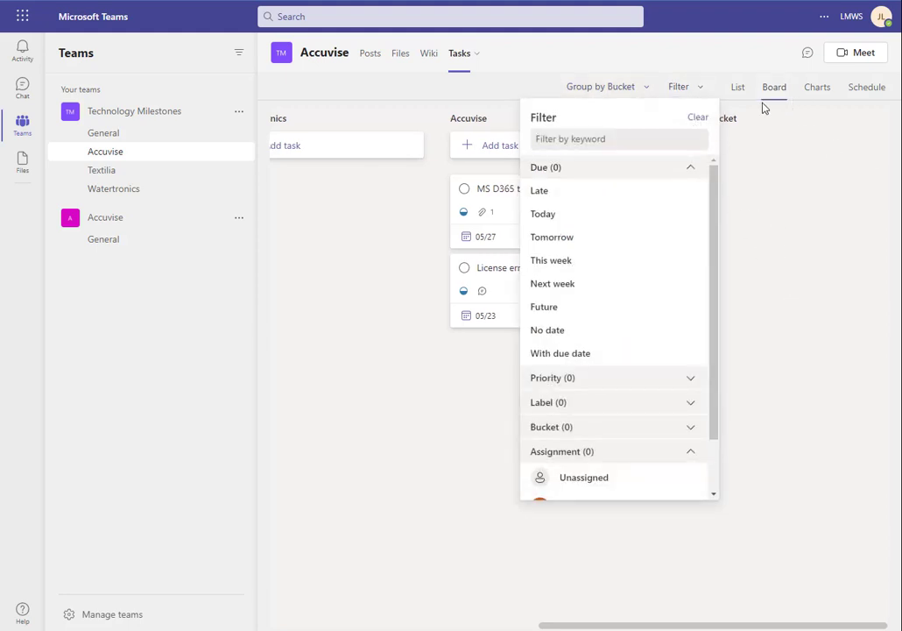
pyautogui.click(736, 86)
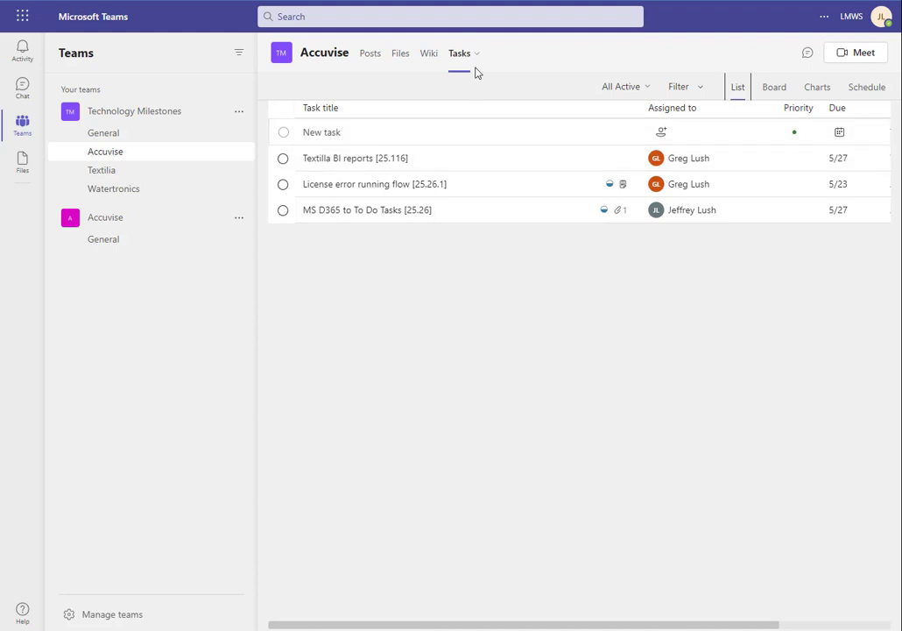
# - Open the Textilia channel's tasks and show them as a list
pyautogui.click(172, 173)
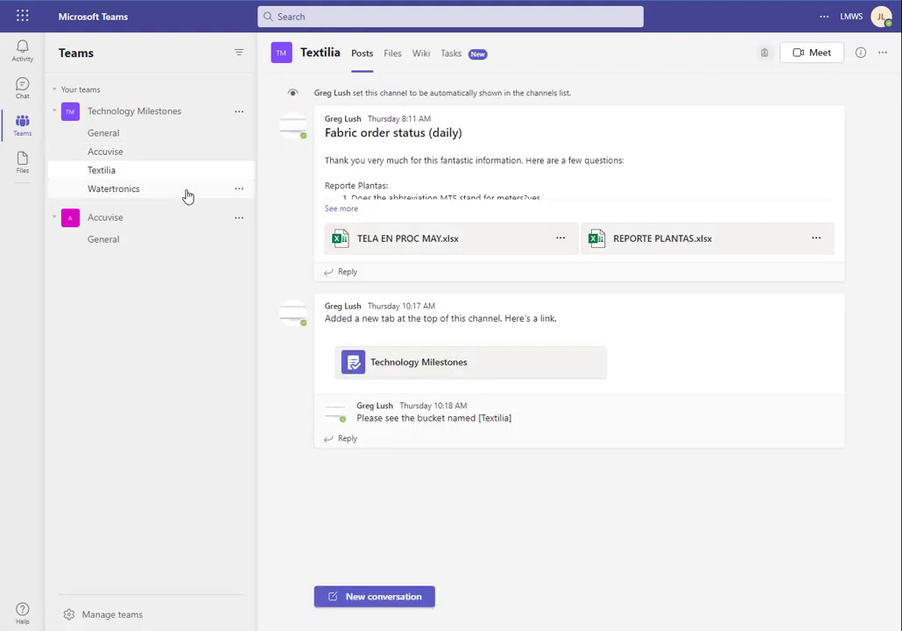
pyautogui.click(447, 55)
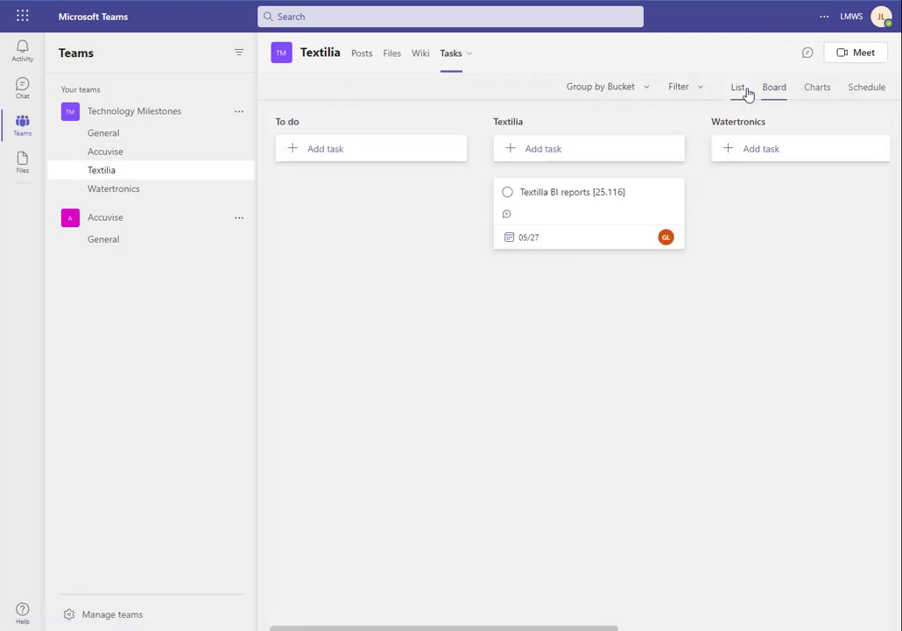
pyautogui.click(739, 89)
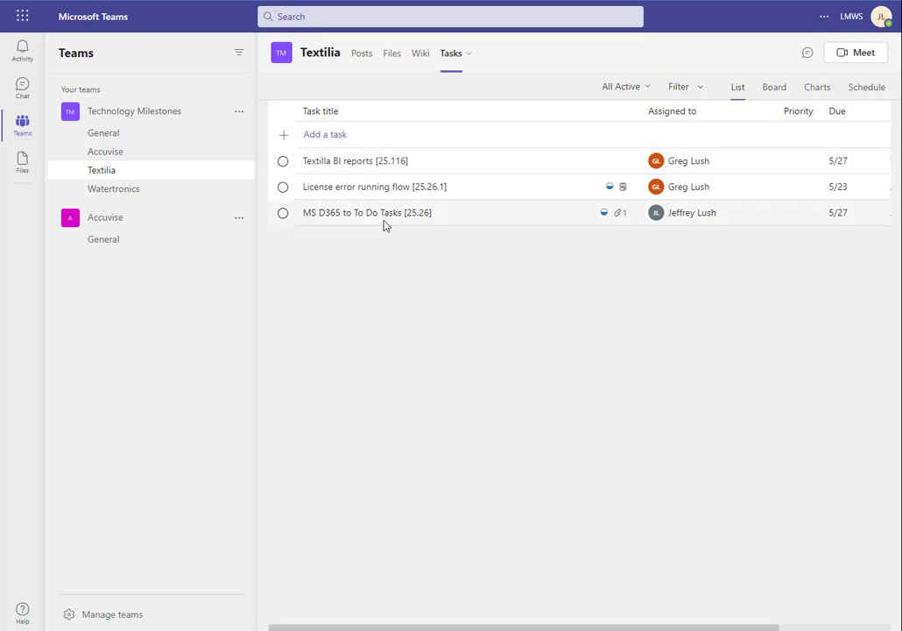
# - Go back to the Accuvise channel's tasks and view them as a list for comparison
pyautogui.click(103, 156)
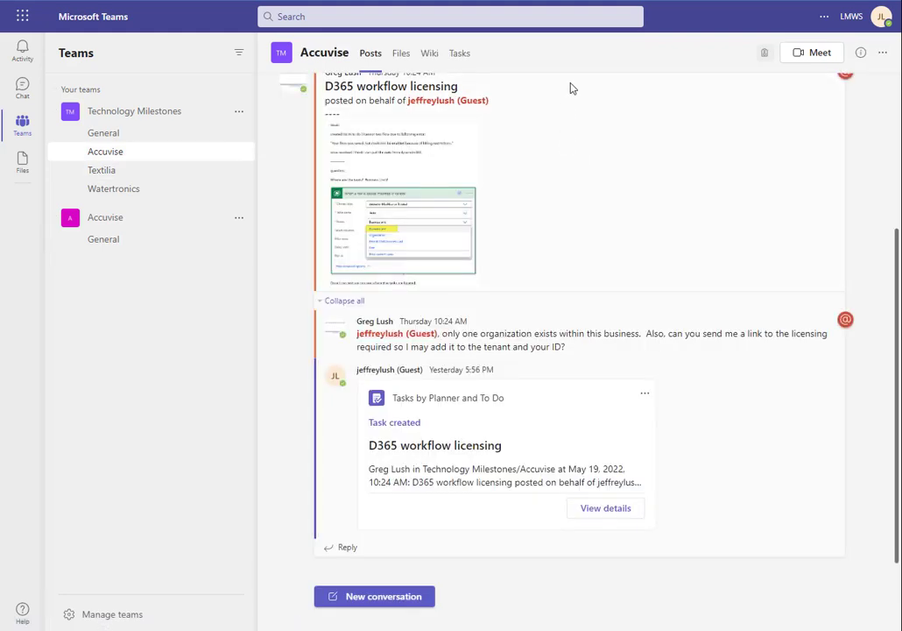
pyautogui.click(457, 54)
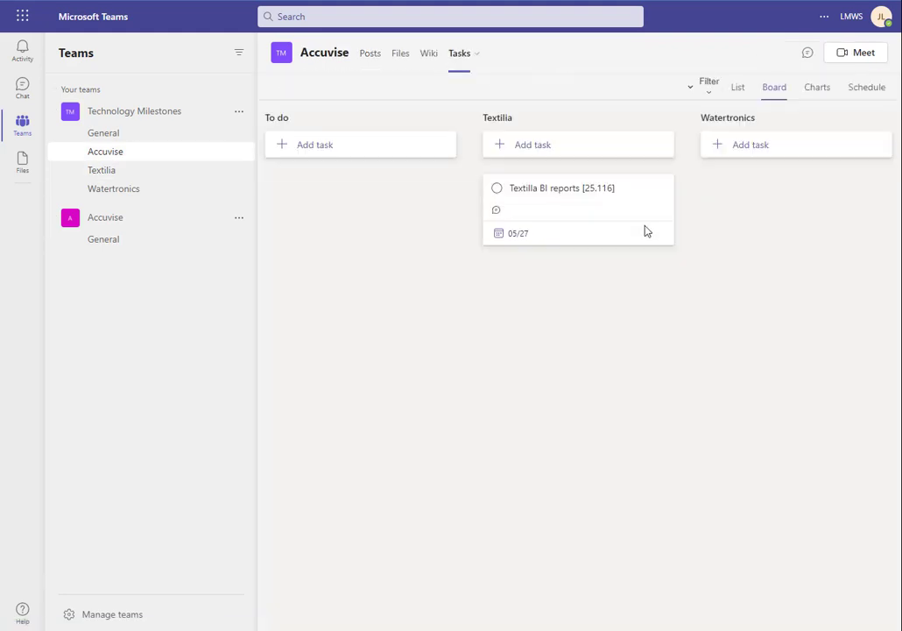
pyautogui.click(738, 88)
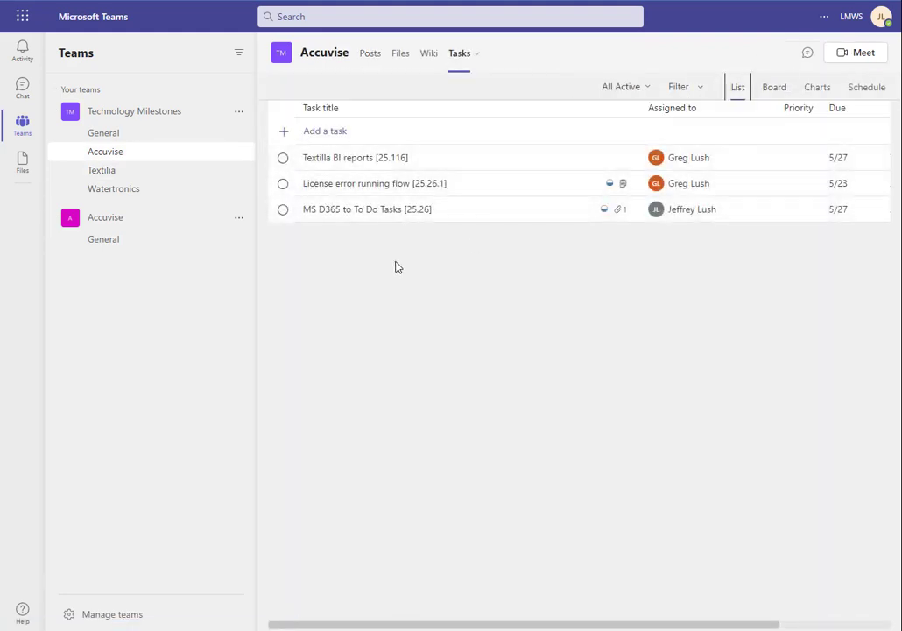
# - Return to the Textilia channel's tasks in list view
pyautogui.click(133, 171)
pyautogui.click(450, 56)
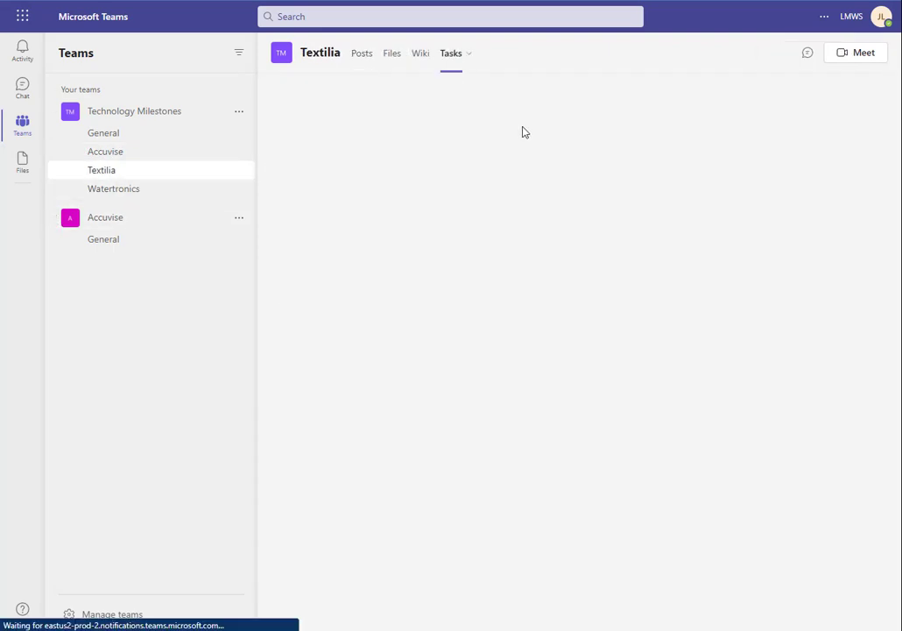
pyautogui.click(739, 89)
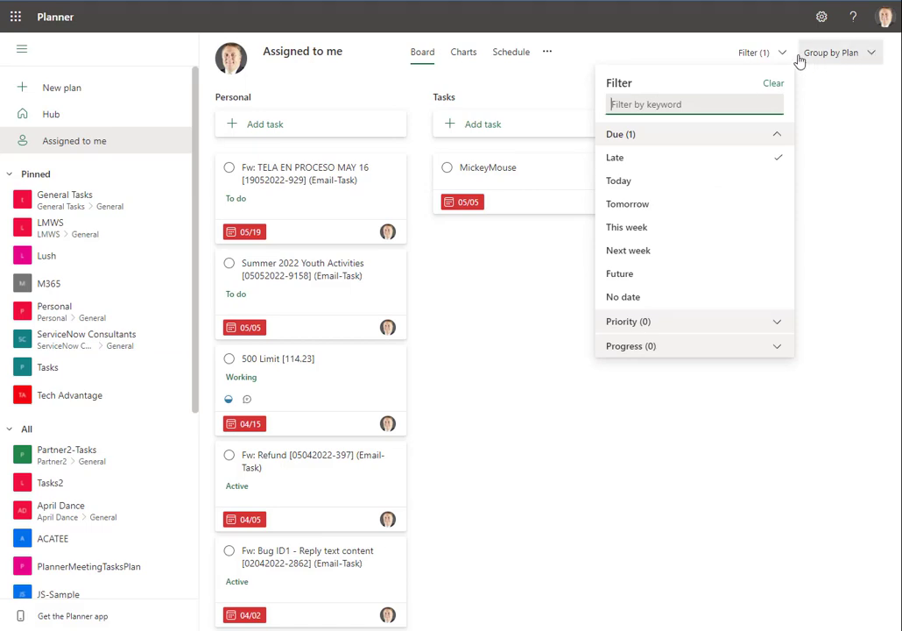
# - Return from Planner to the Textilia task list in Teams and sort it by task title in reverse alphabetical order
pyautogui.click(759, 56)
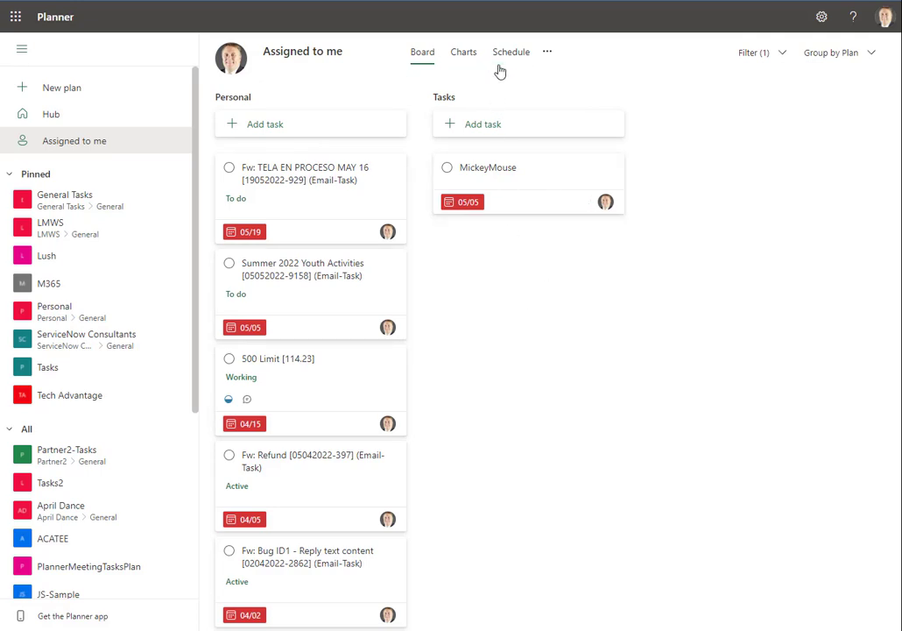
pyautogui.hotkey('ctrl', 'Tab')
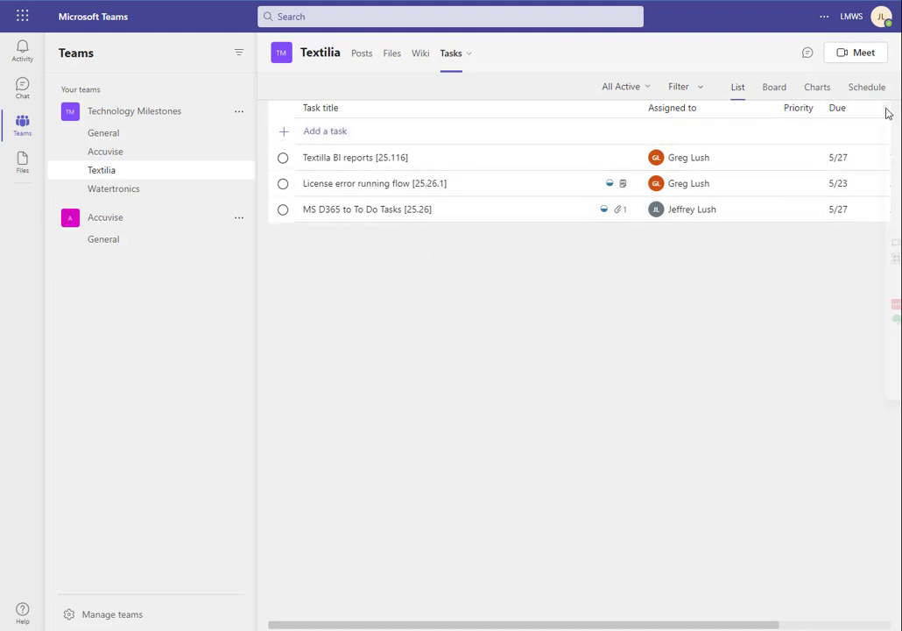
pyautogui.moveTo(886, 112)
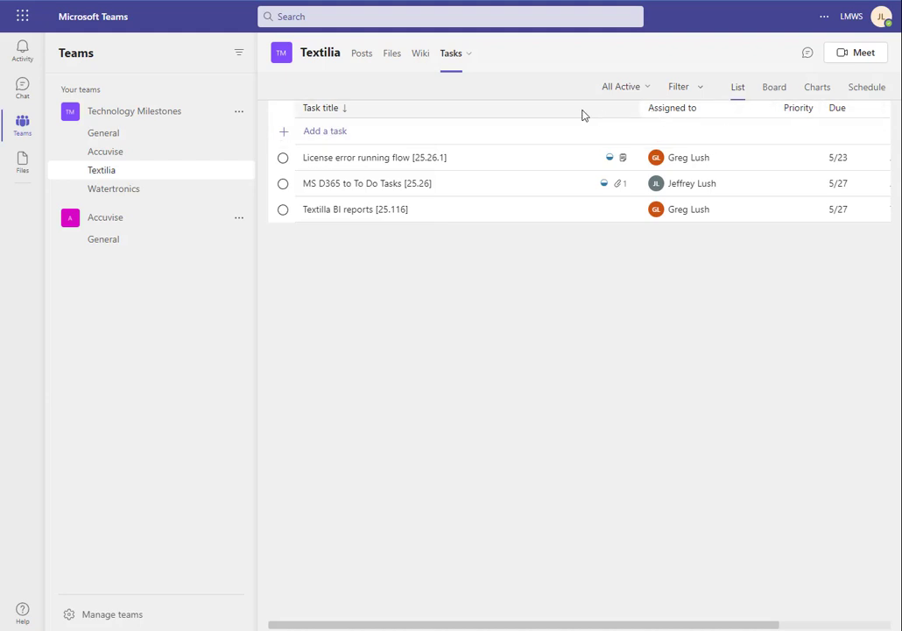
pyautogui.click(346, 110)
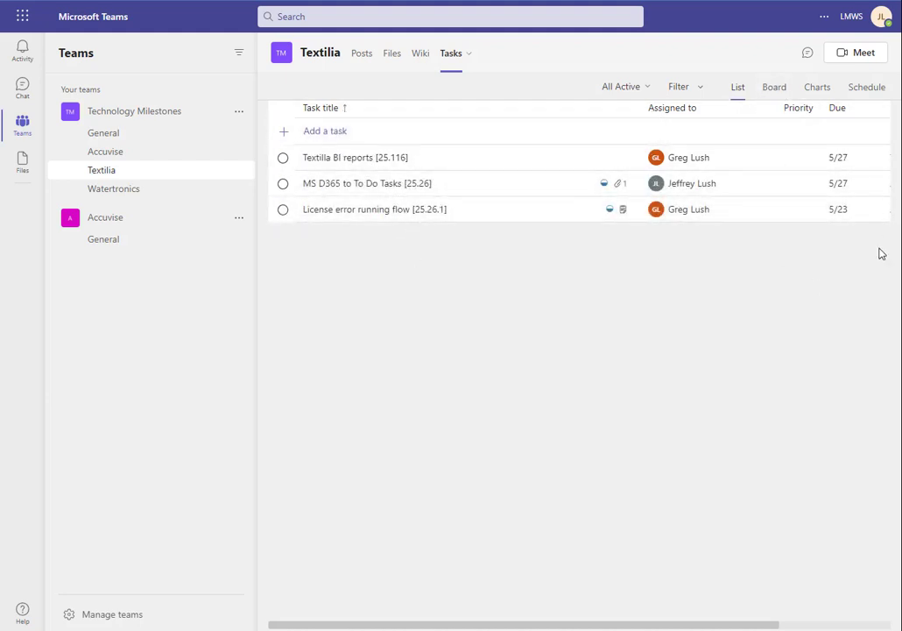
# - Mark the task "Textilla BI reports [25.116]" as completed and check its details
pyautogui.click(843, 160)
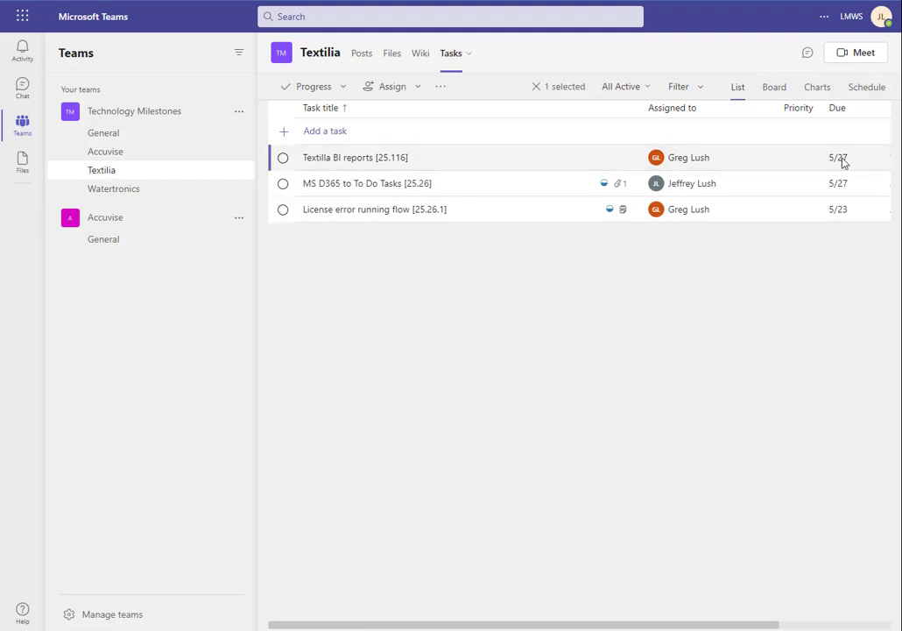
pyautogui.click(284, 161)
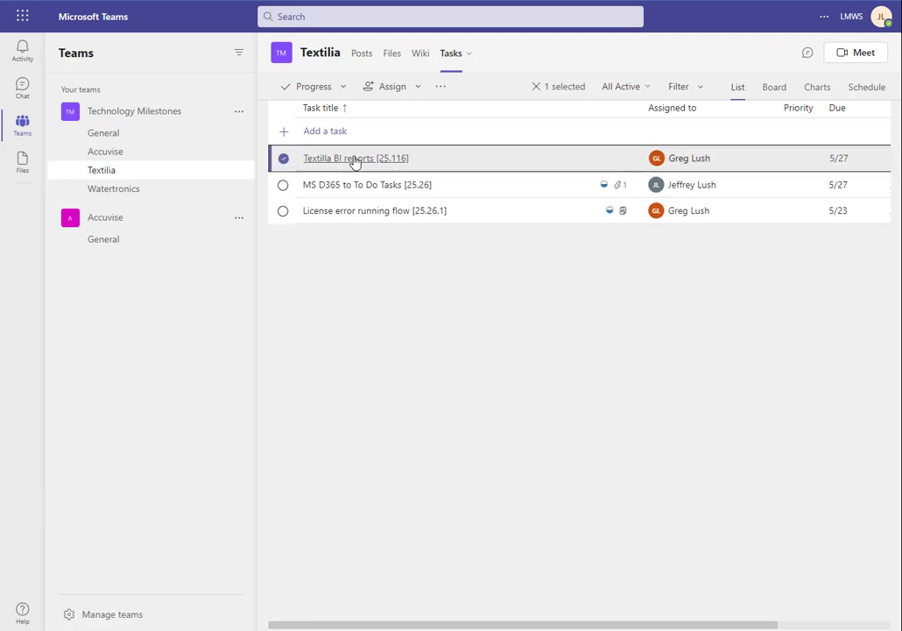
pyautogui.click(354, 158)
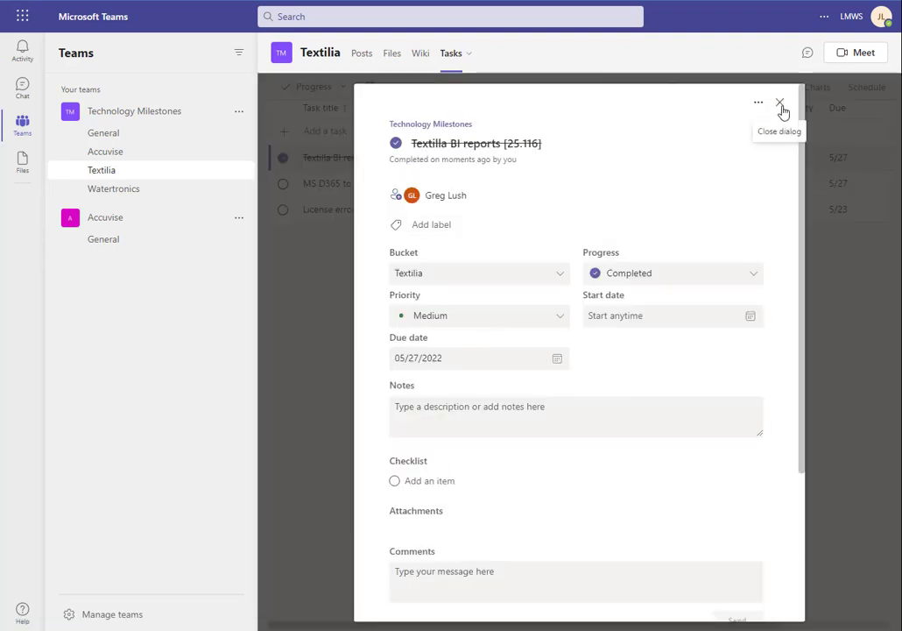
pyautogui.click(780, 103)
# - Set the completed "Textilla BI reports [25.116]" task back to not completed and review its details
pyautogui.click(283, 161)
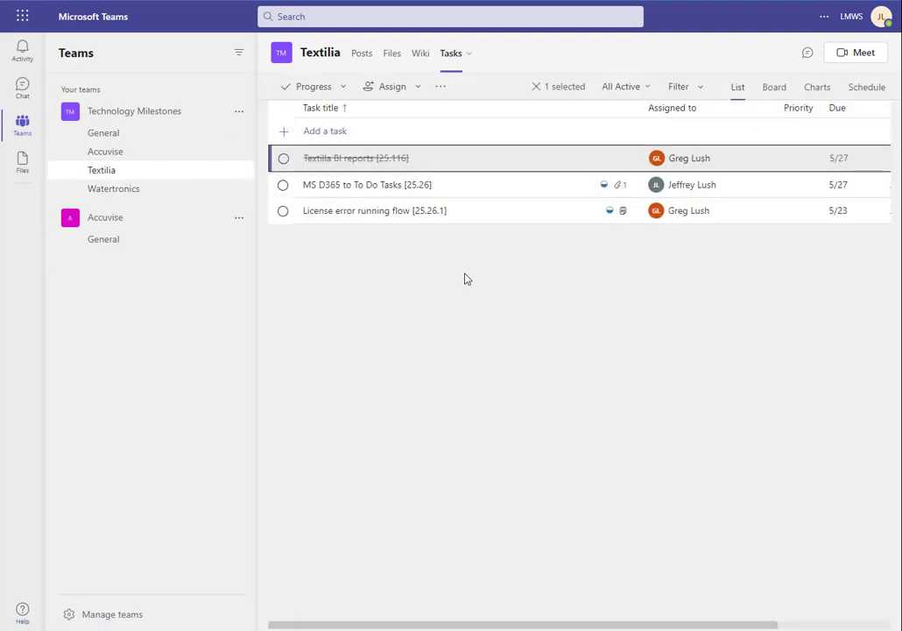
pyautogui.click(392, 160)
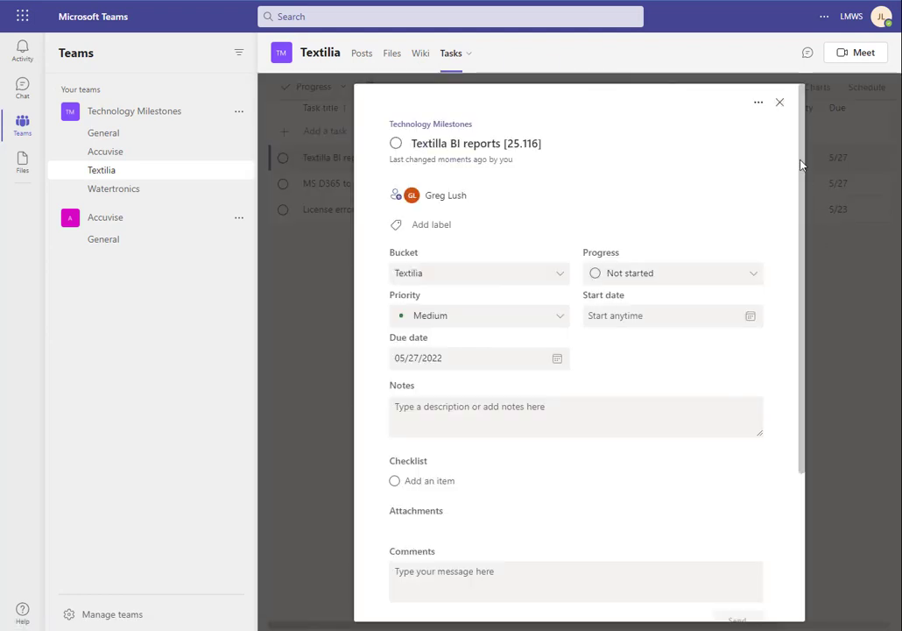
pyautogui.click(780, 104)
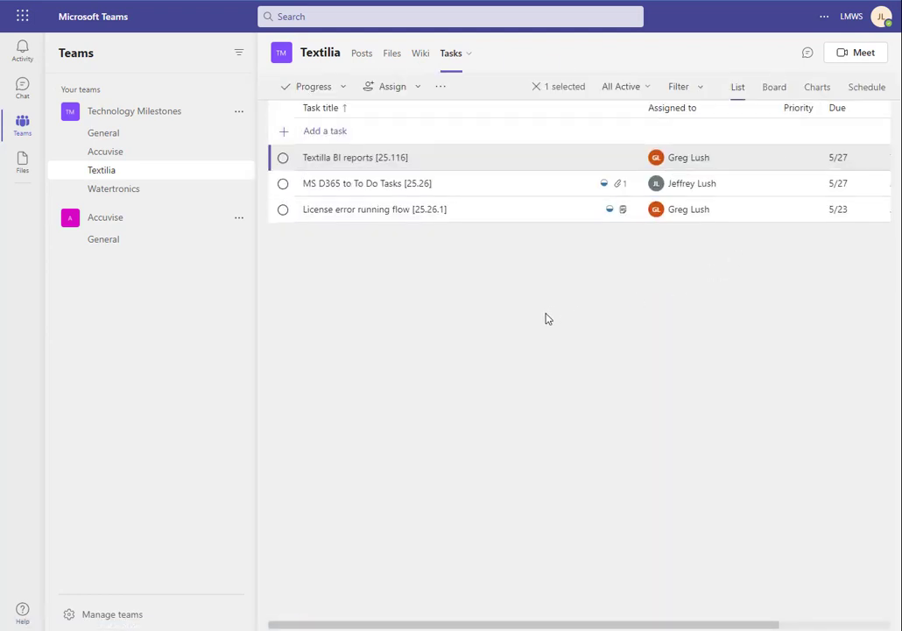
# - Read the details and comments of the task "License error running flow [25.26.1]", including the error's cause and resolution
pyautogui.click(622, 210)
pyautogui.click(359, 220)
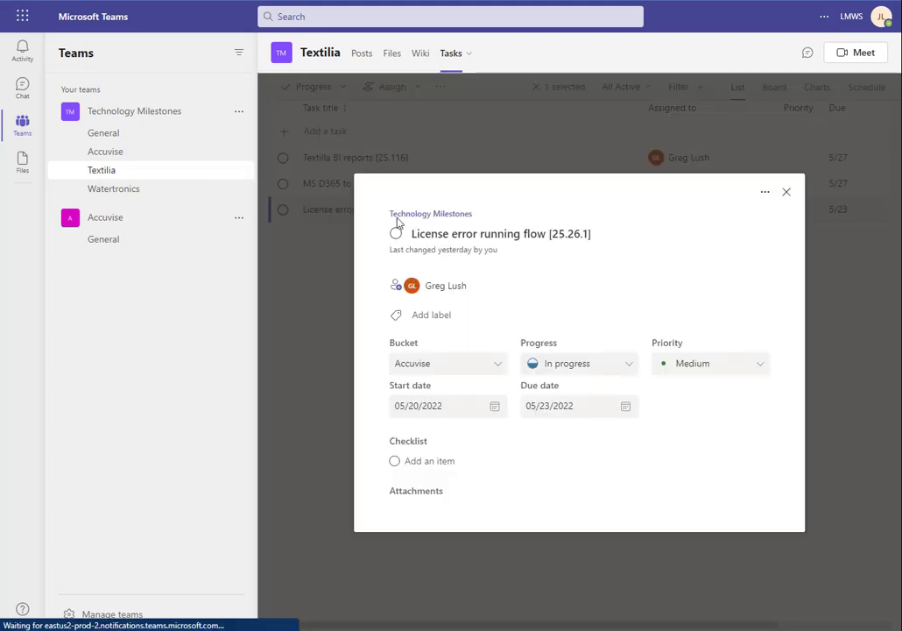
pyautogui.scroll(-5, 564, 417)
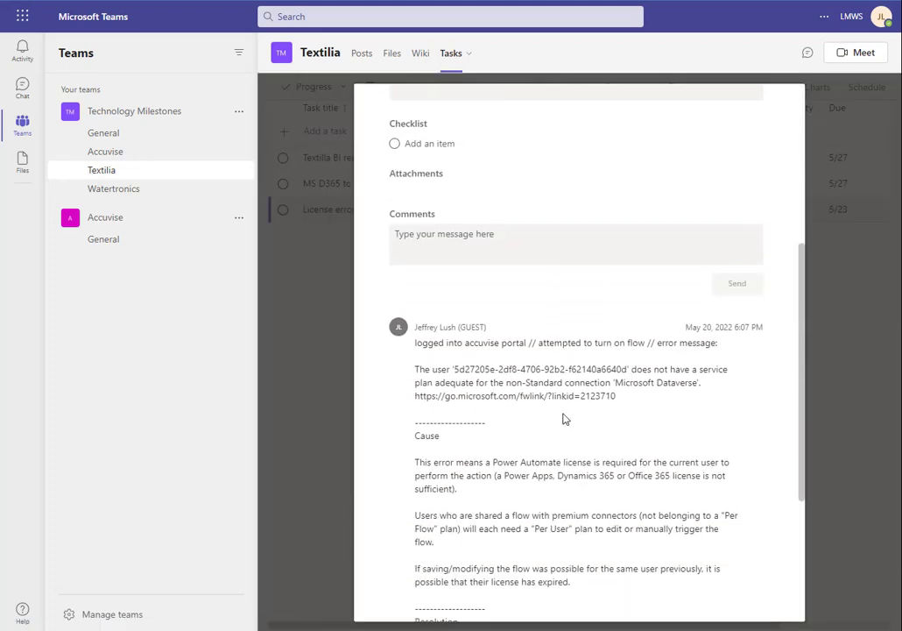
pyautogui.scroll(3, 564, 418)
pyautogui.scroll(-4, 564, 417)
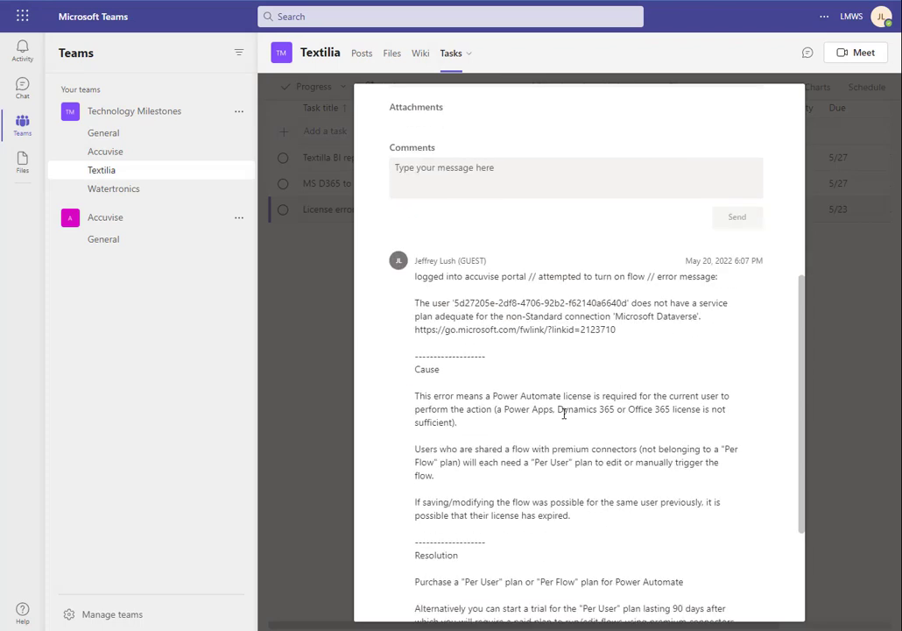
pyautogui.scroll(-3, 565, 413)
pyautogui.scroll(10, 564, 416)
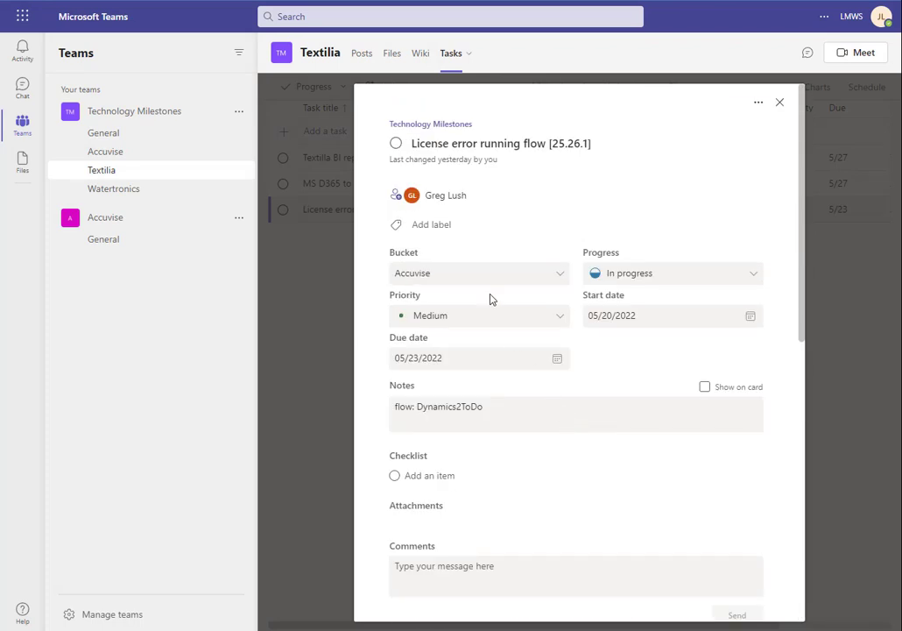
pyautogui.click(779, 104)
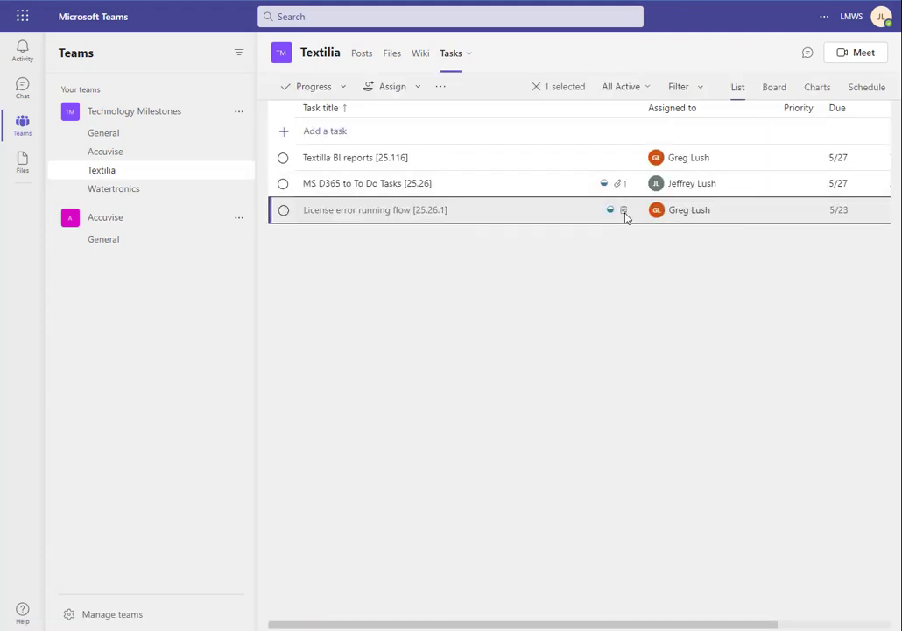
# - Check the notes of "License error running flow [25.26.1]" and enter the note "ghjdxshjgdsa" in the task "MS D365 to To Do Tasks [25.26]"
pyautogui.click(472, 210)
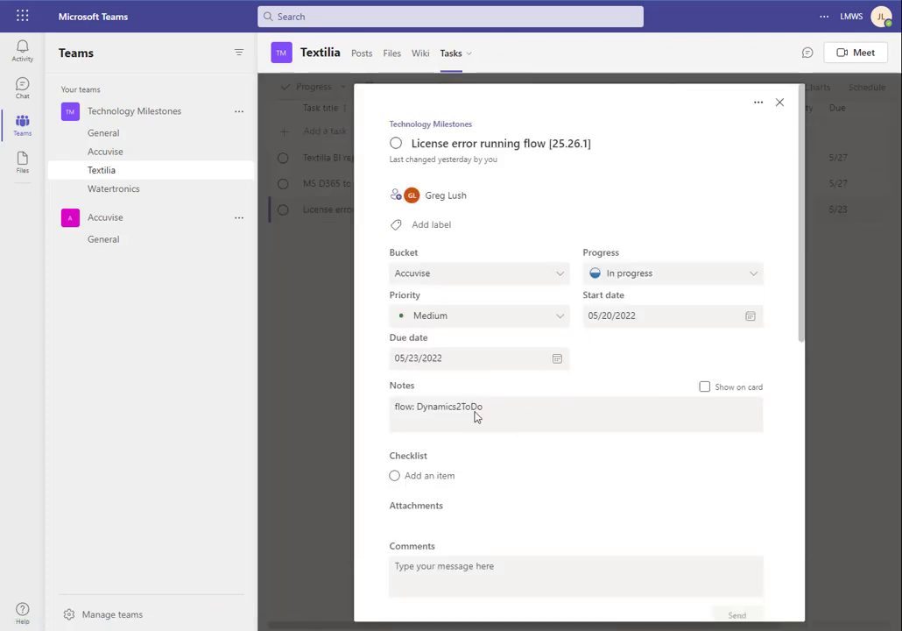
pyautogui.click(780, 104)
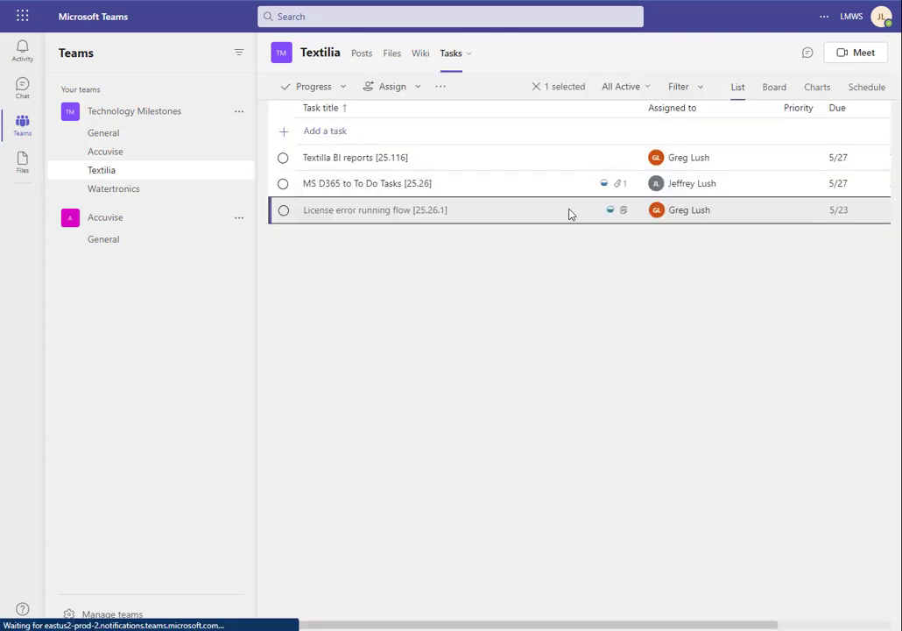
pyautogui.click(412, 183)
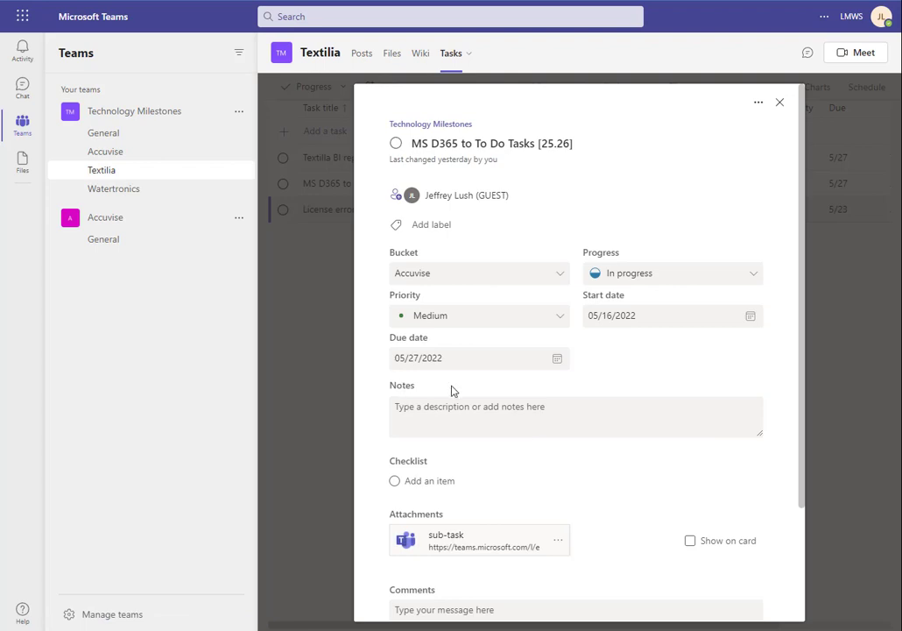
pyautogui.click(417, 410)
pyautogui.write('ghjdxshjgdsa')
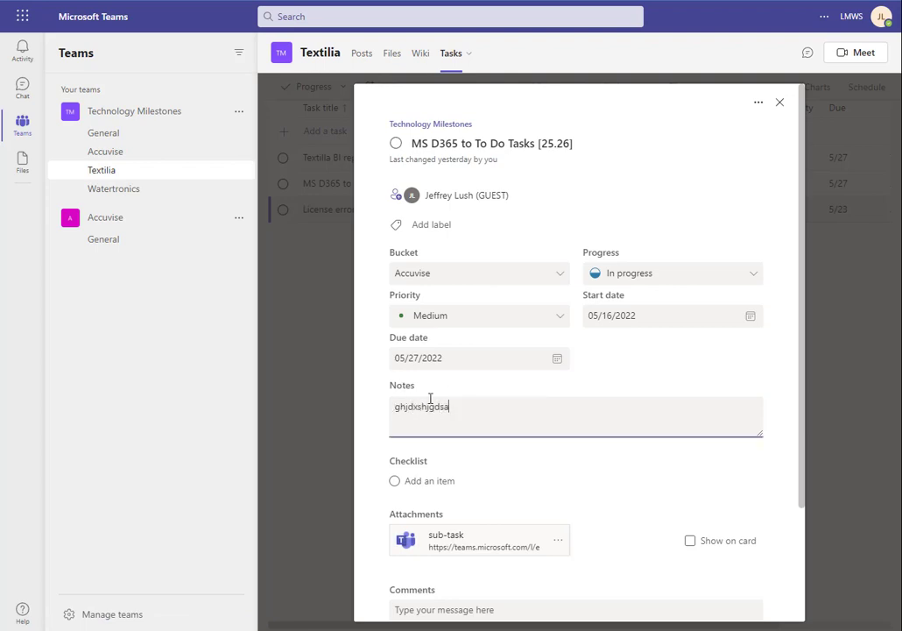
pyautogui.click(779, 102)
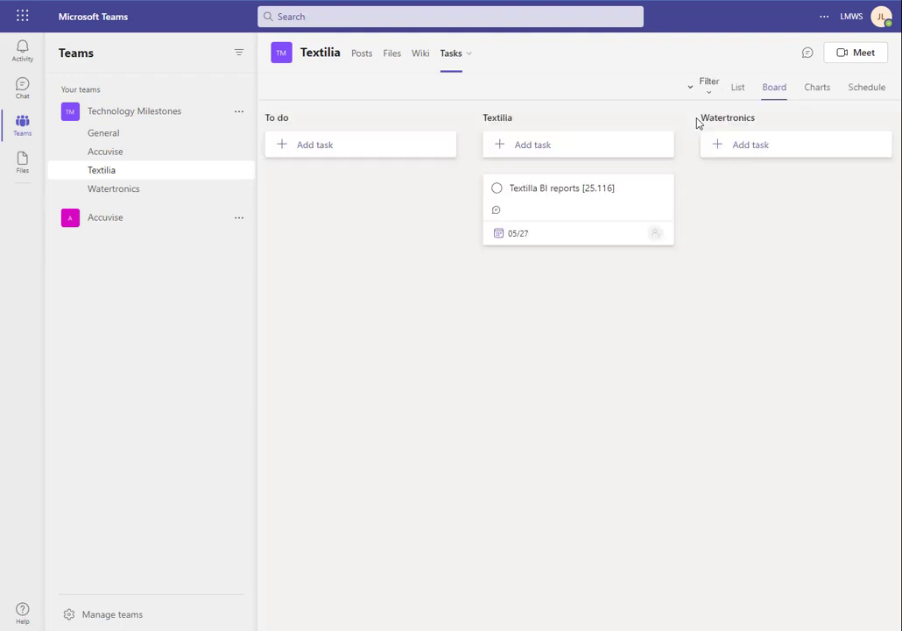
# - Show the Textilia tasks as charts and examine the status, bucket and members charts along with the grouped task cards
pyautogui.click(816, 91)
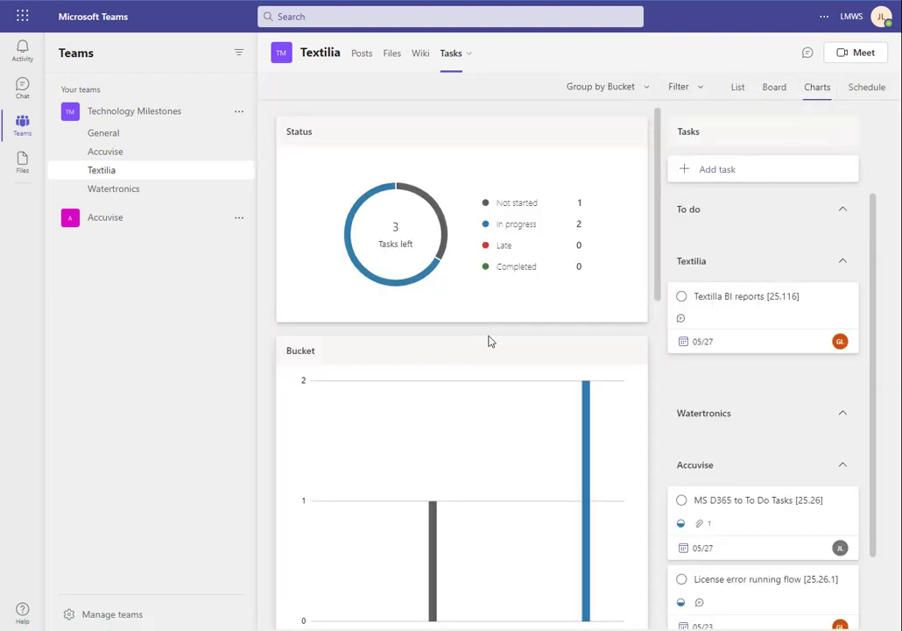
pyautogui.scroll(-10, 489, 341)
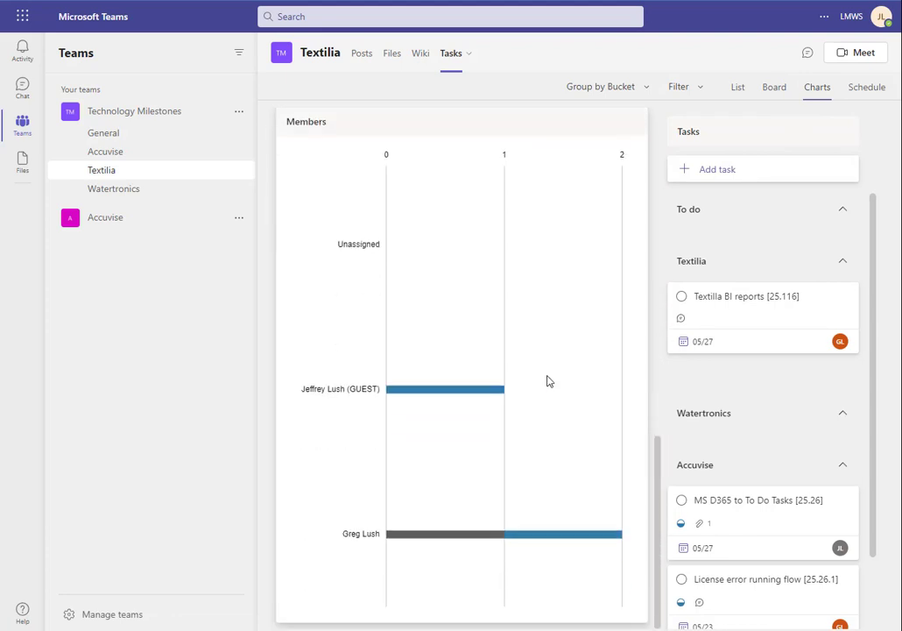
pyautogui.scroll(2, 547, 381)
pyautogui.scroll(-2, 548, 381)
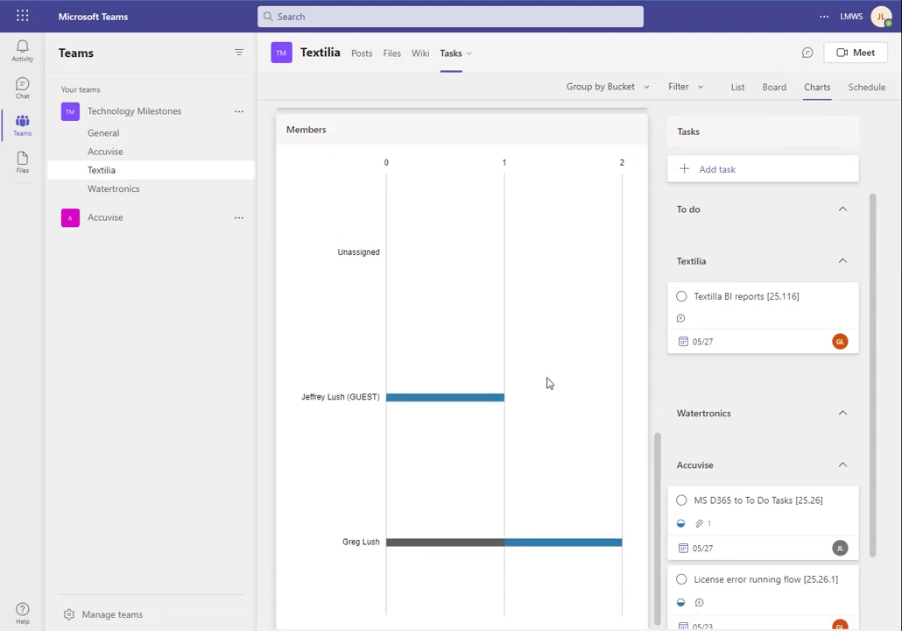
pyautogui.scroll(6, 548, 383)
pyautogui.scroll(3, 548, 383)
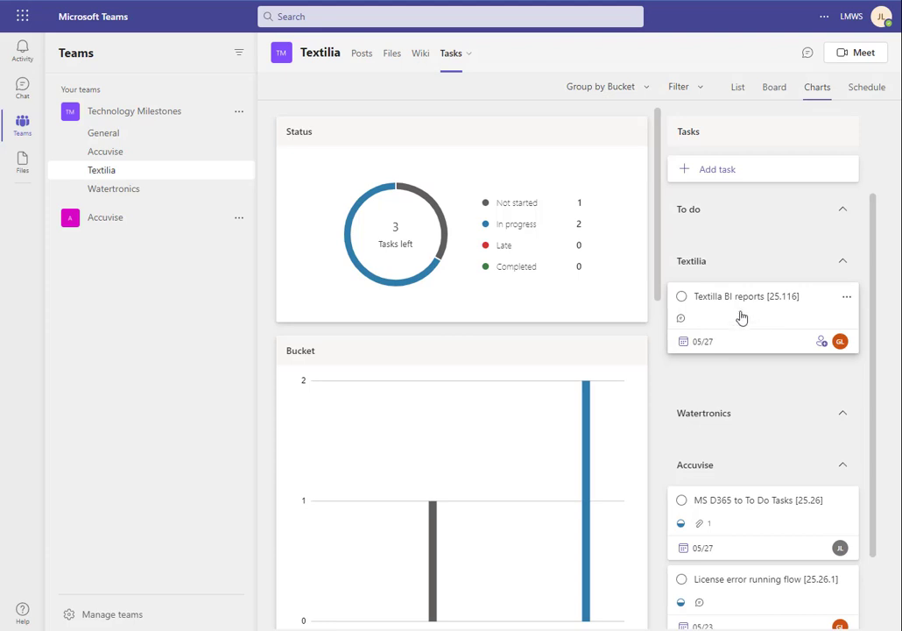
pyautogui.scroll(-2, 751, 436)
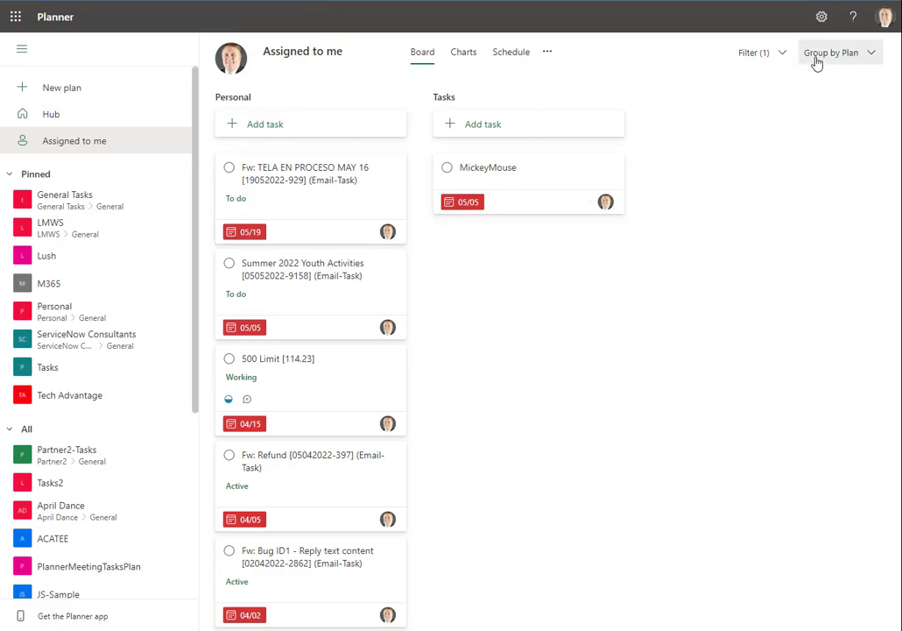
# - Switch to Planner, review the status, priority and plan charts for Assigned to me, and show the charts of the Partner2-Tasks plan
pyautogui.click(465, 57)
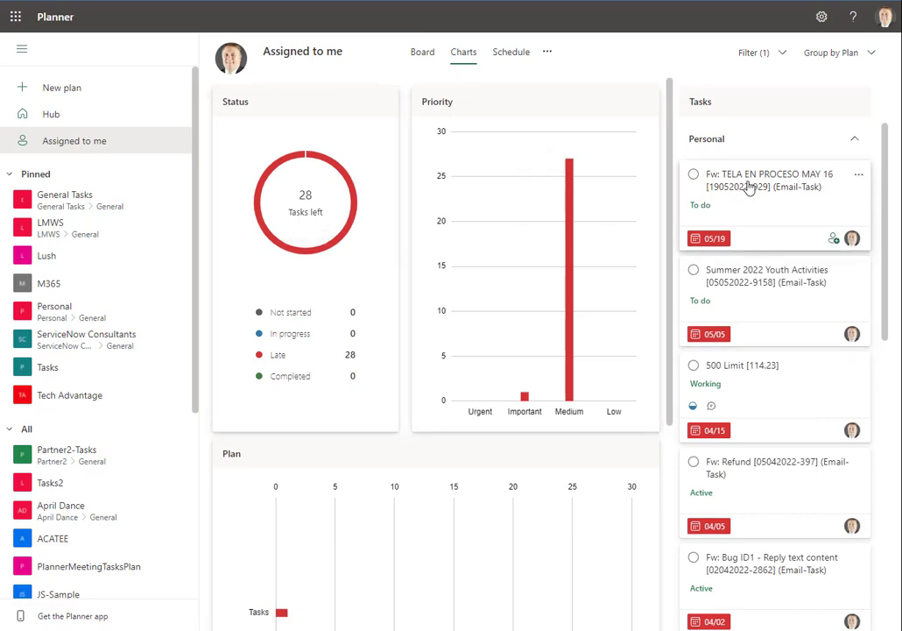
pyautogui.scroll(-5, 709, 171)
pyautogui.scroll(5, 709, 171)
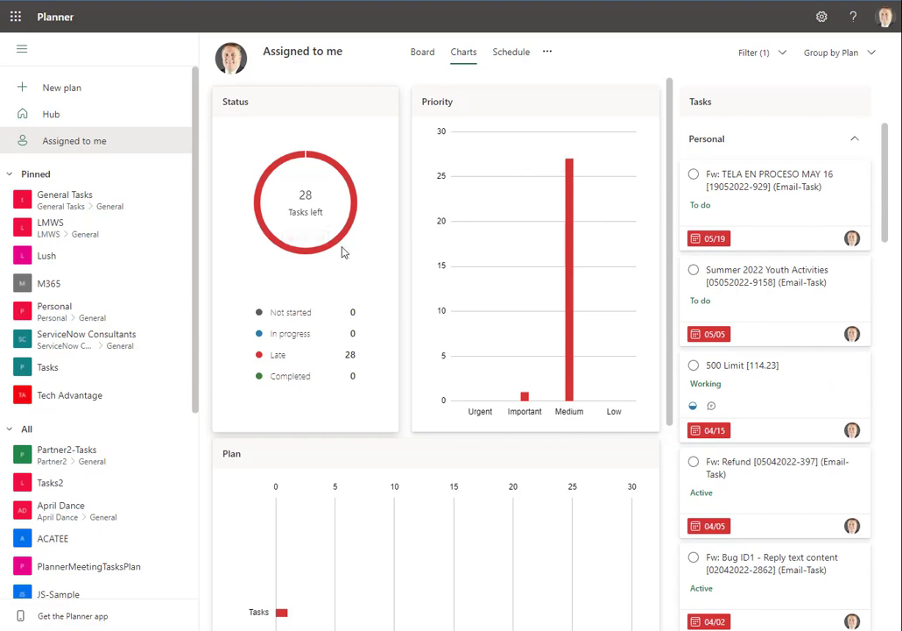
pyautogui.scroll(-4, 478, 268)
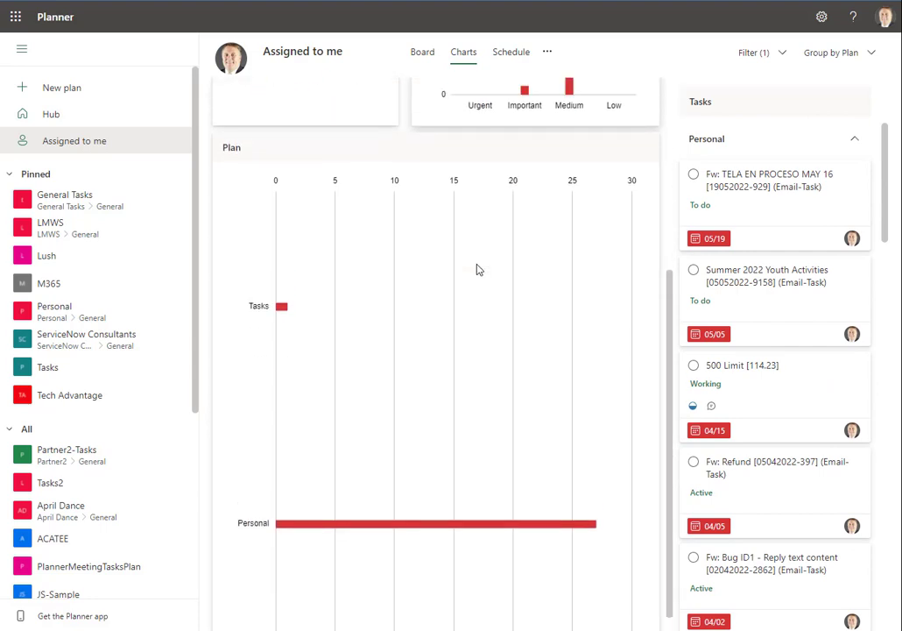
pyautogui.scroll(4, 478, 268)
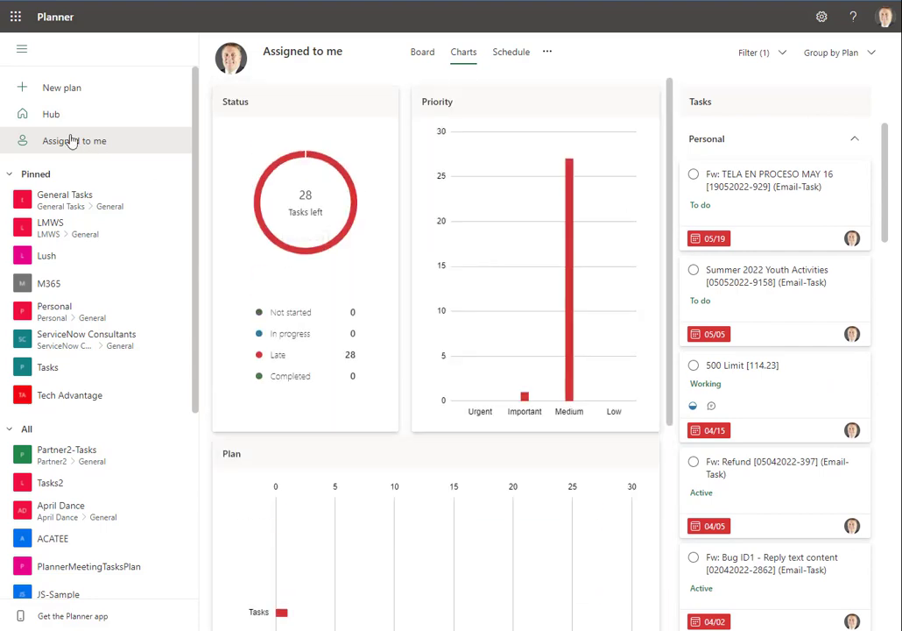
pyautogui.click(62, 456)
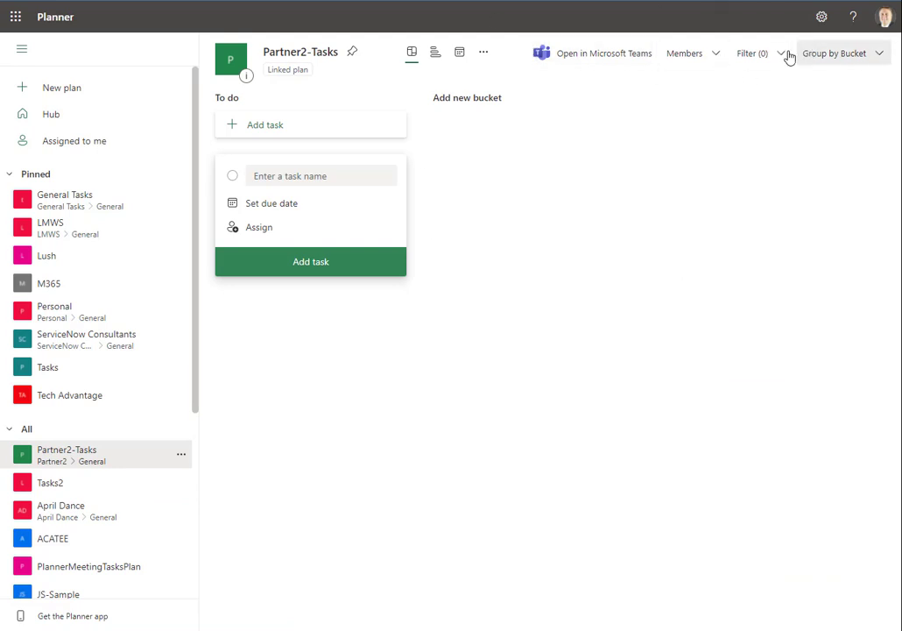
pyautogui.click(435, 55)
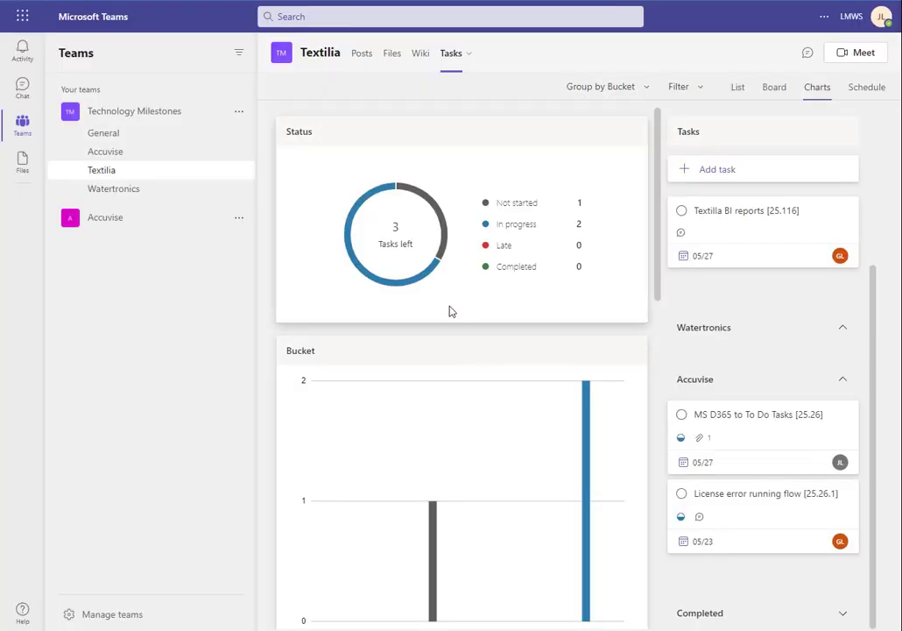
# - In Teams, show the Textilia tasks as a schedule and add an unscheduled task named "Test" to the To do bucket
pyautogui.click(866, 91)
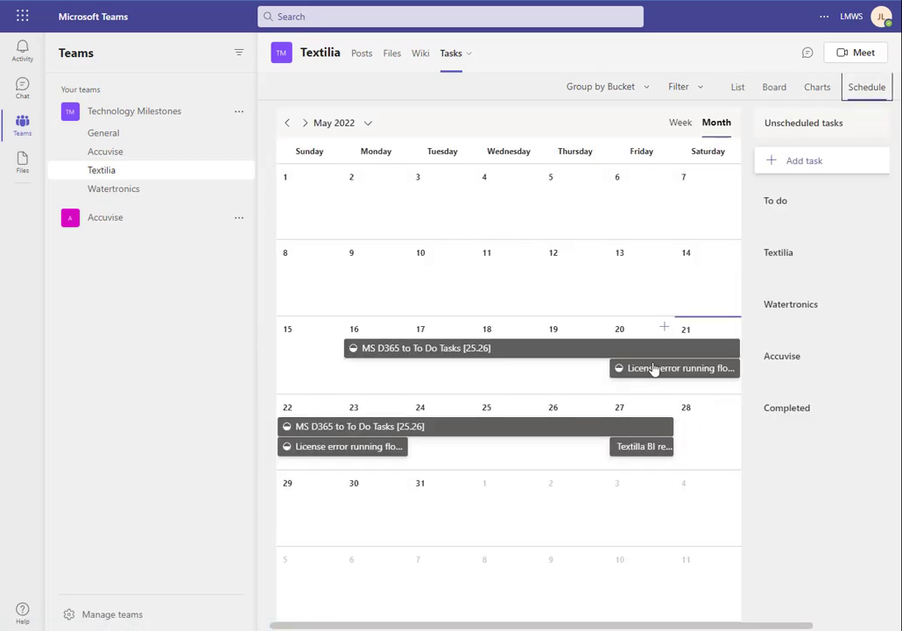
pyautogui.click(790, 162)
pyautogui.write('Test')
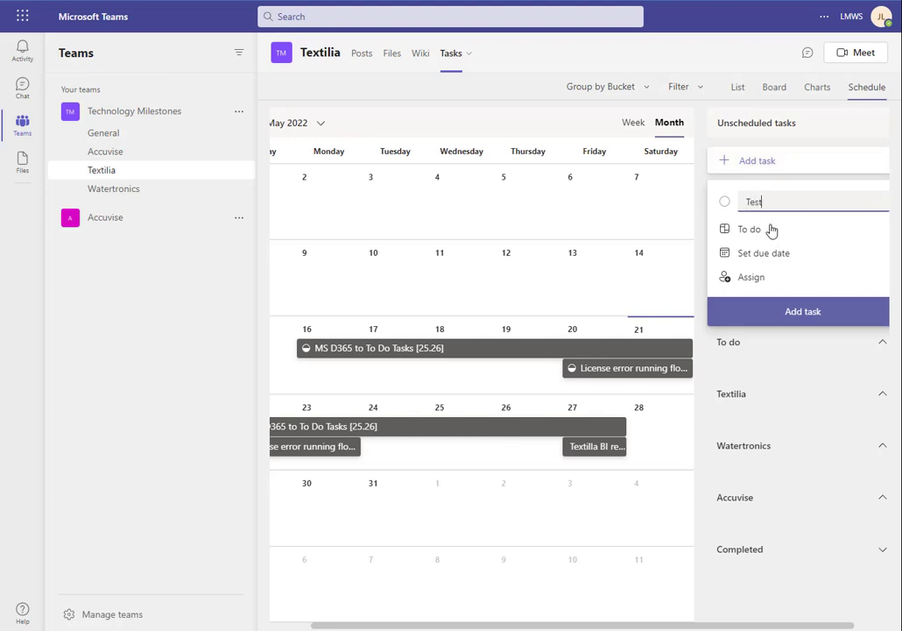
pyautogui.click(807, 312)
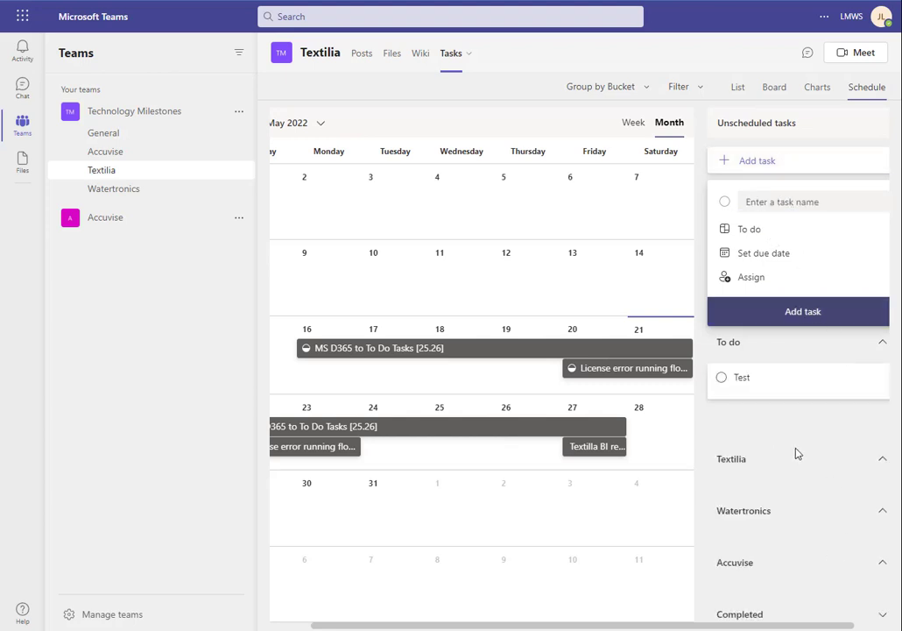
pyautogui.click(756, 234)
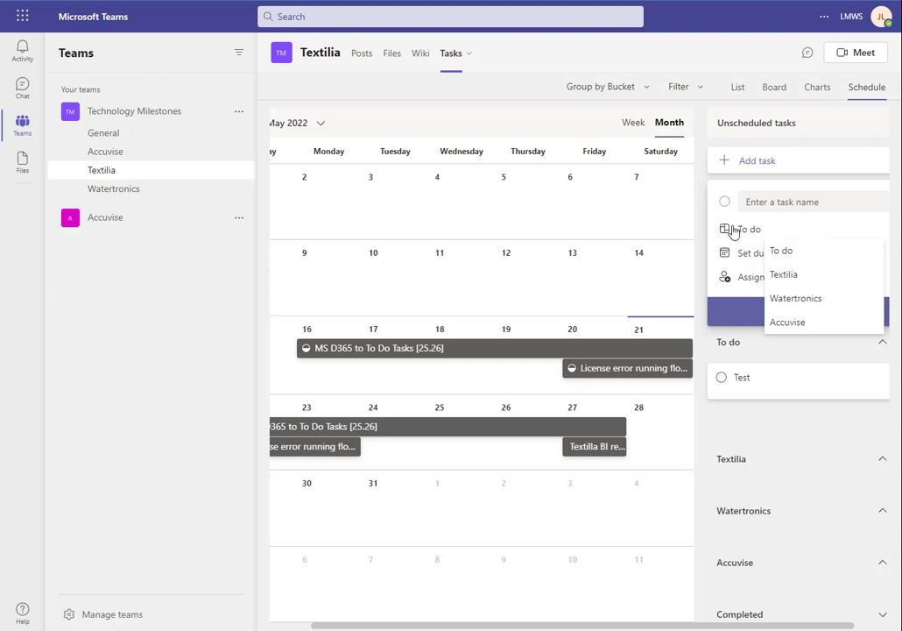
pyautogui.click(781, 217)
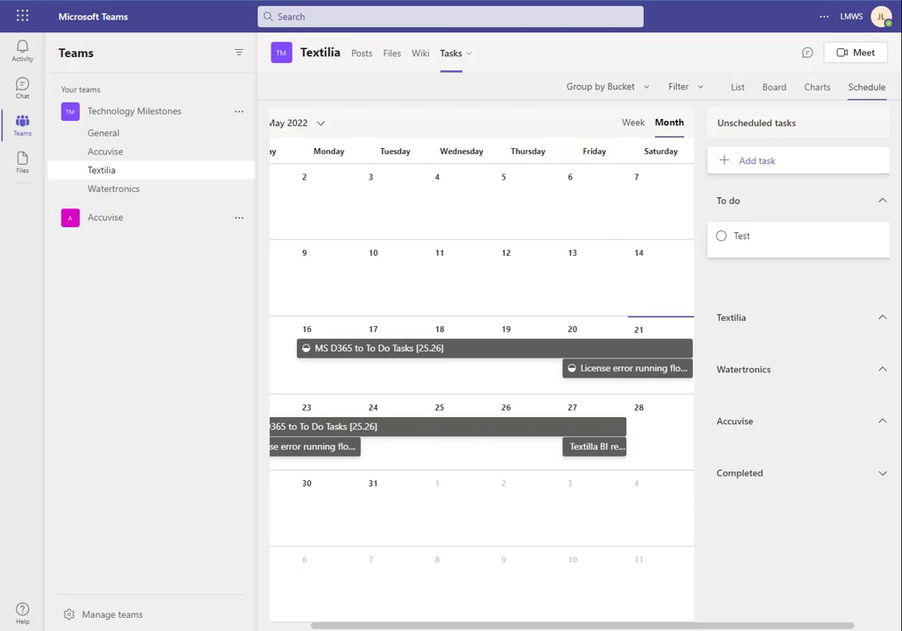
# - In the schedule of the General channel's tasks, place the unscheduled "Test" task on May 31, 2022
pyautogui.click(115, 137)
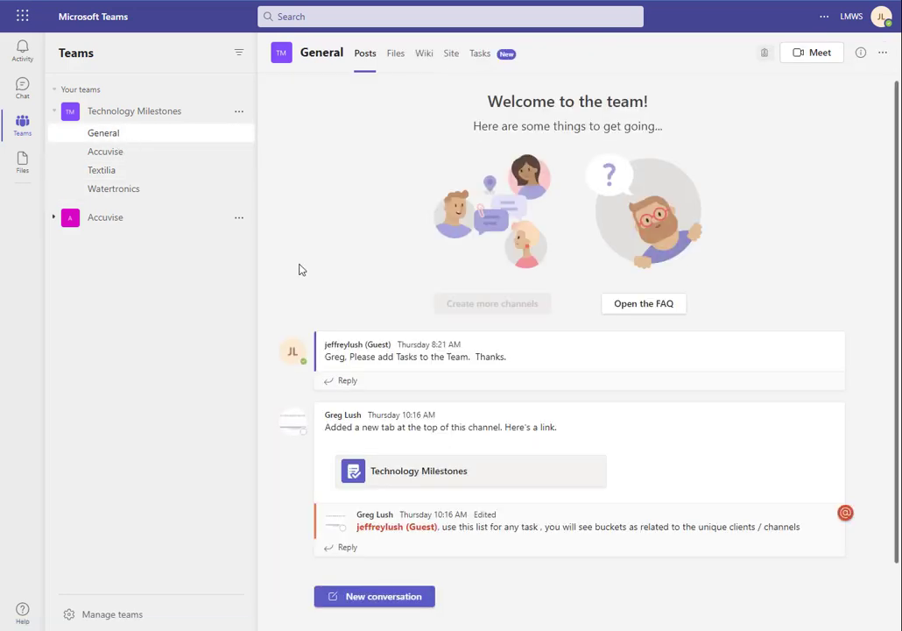
pyautogui.click(481, 56)
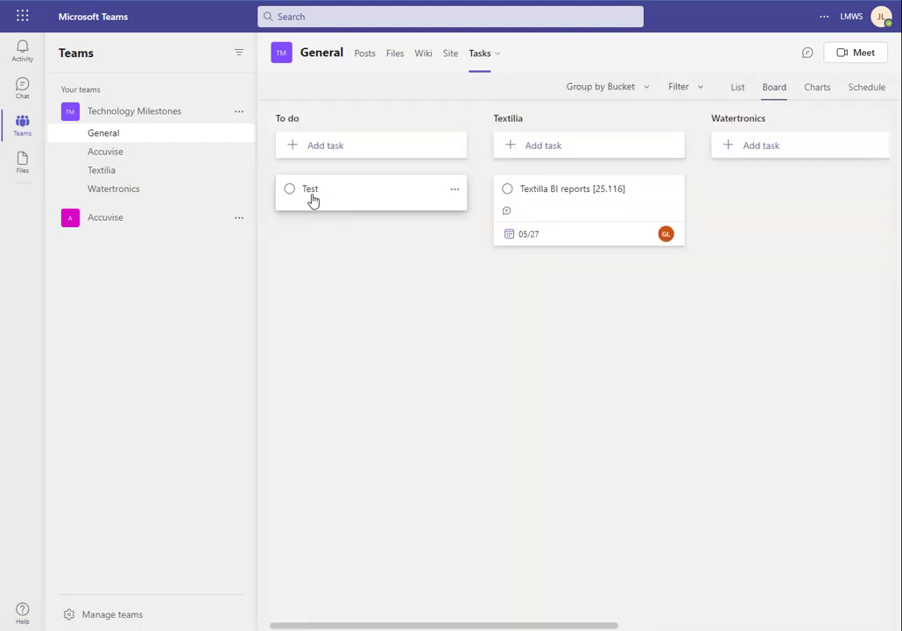
pyautogui.click(855, 88)
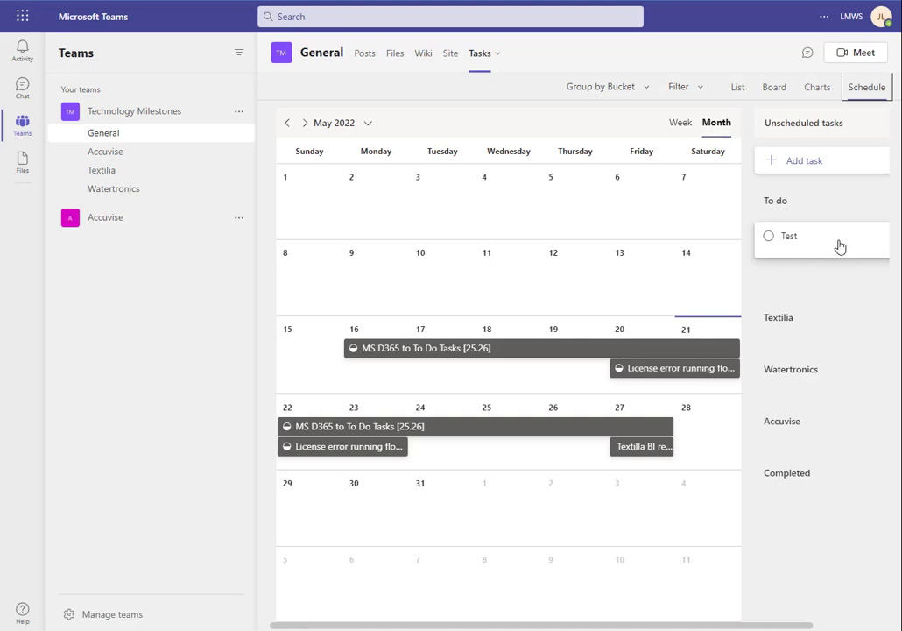
pyautogui.moveTo(839, 246); pyautogui.dragTo(429, 525)
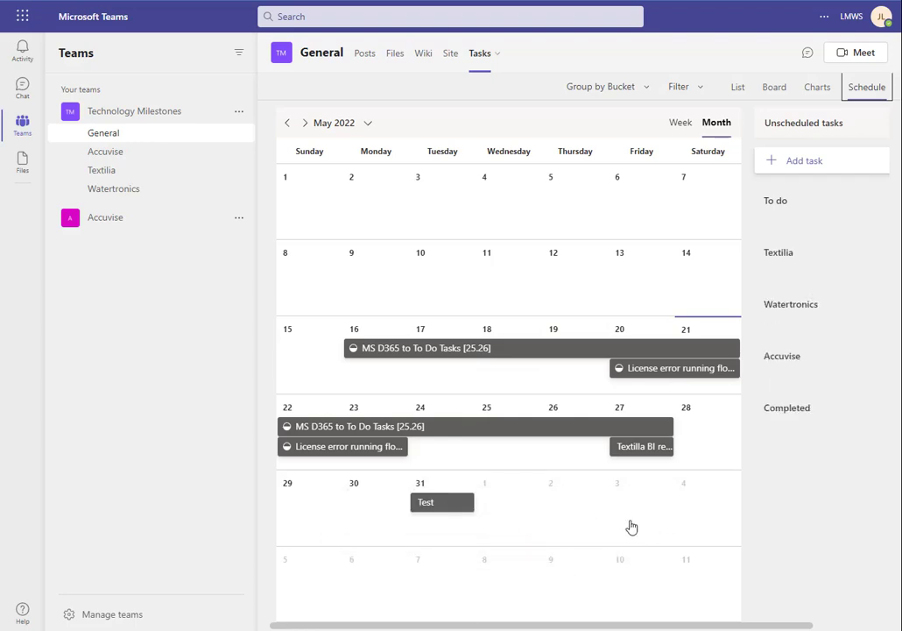
# - Assign the "Test" task to the suggested guest member and set its bucket to Watertronics
pyautogui.click(442, 505)
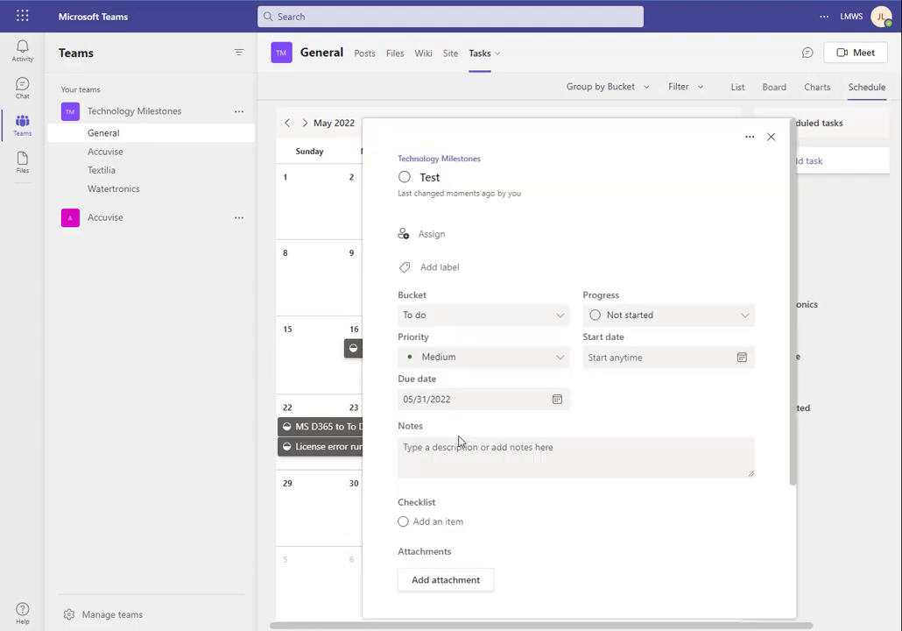
pyautogui.click(431, 241)
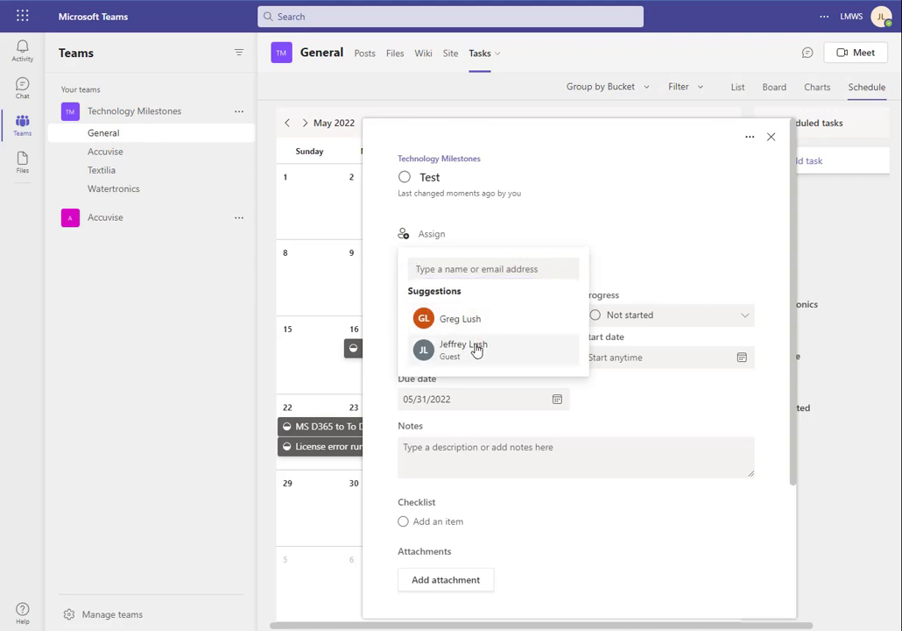
pyautogui.click(477, 350)
pyautogui.click(595, 155)
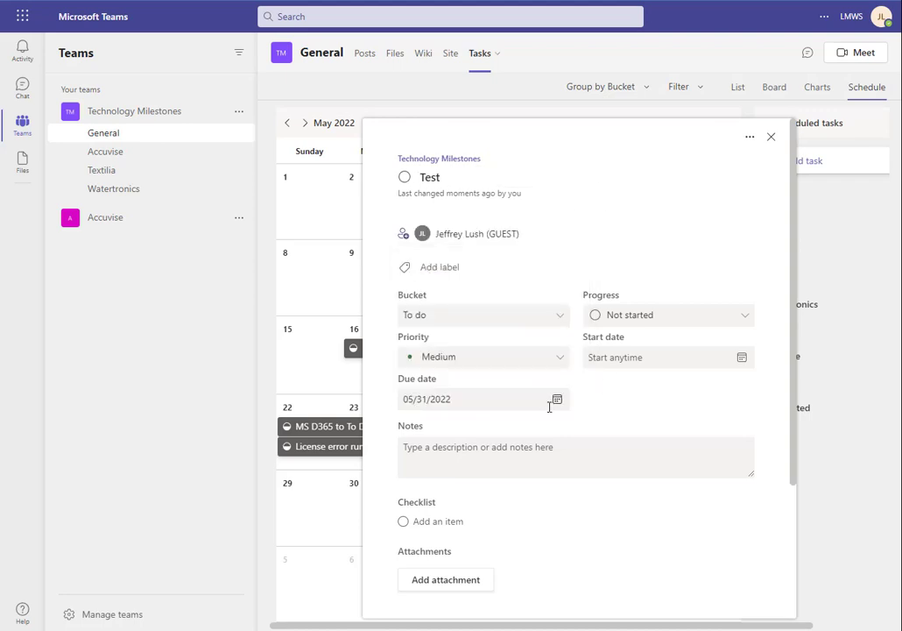
pyautogui.click(482, 316)
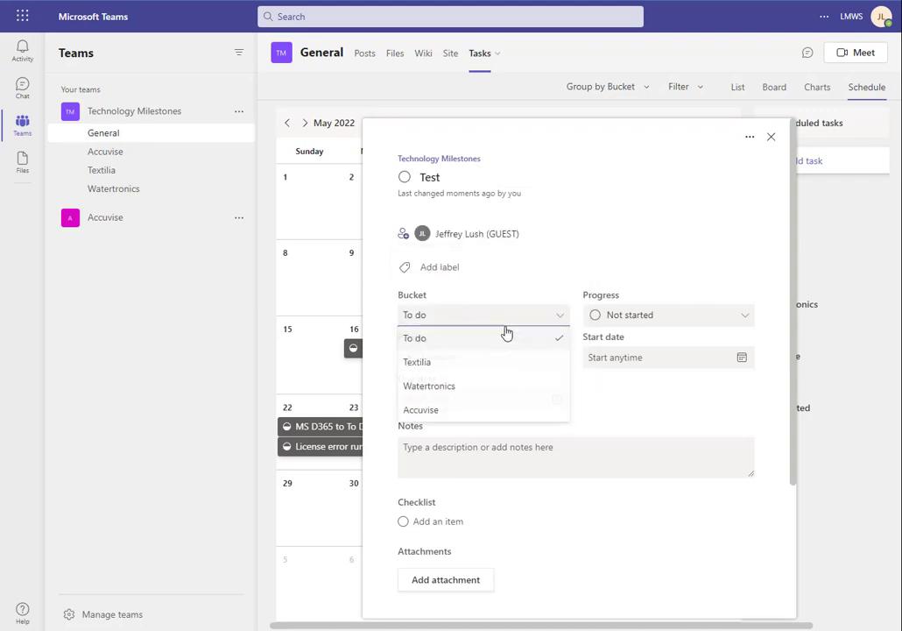
pyautogui.click(453, 388)
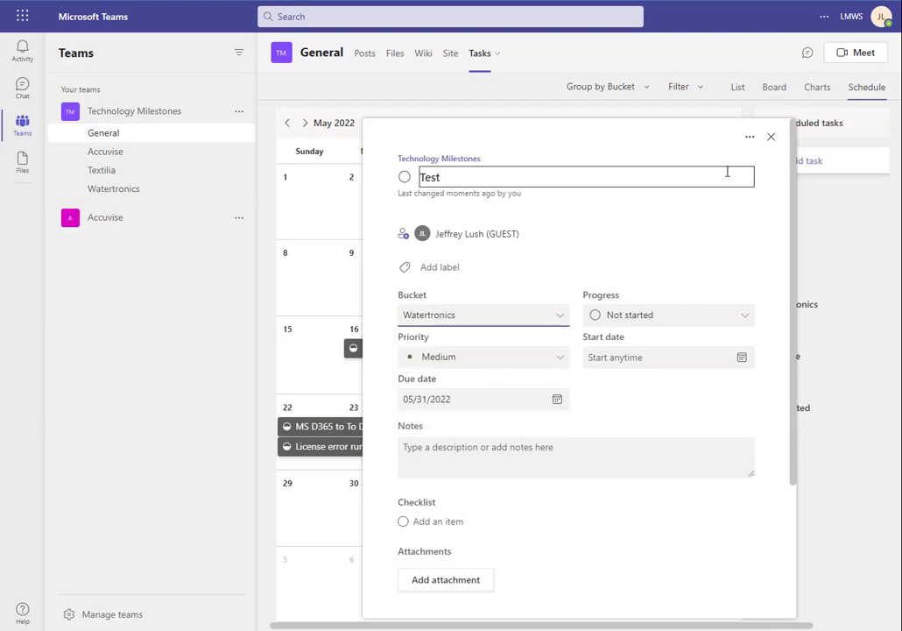
pyautogui.click(771, 136)
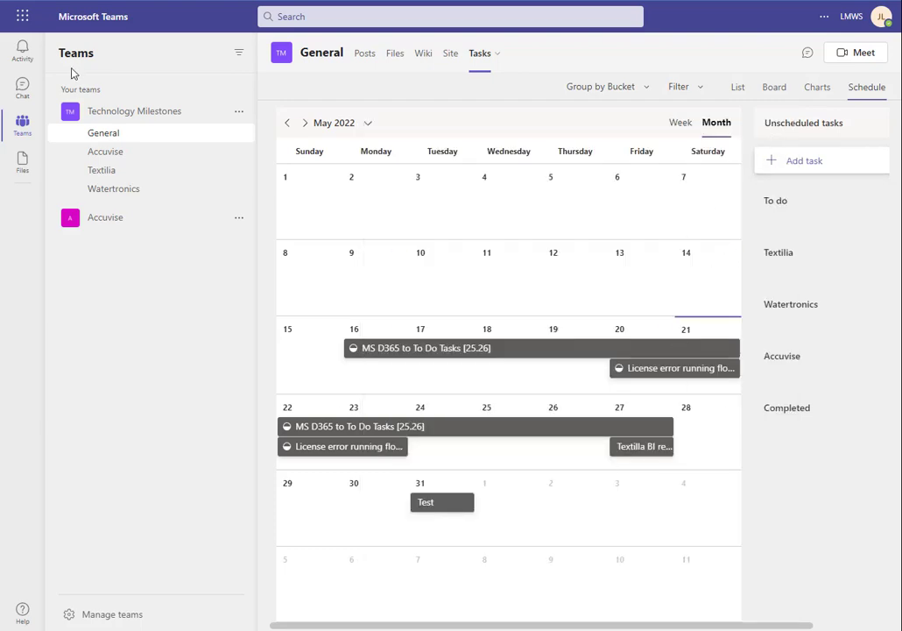
# - Show the Watertronics channel's task board and open the further options of the "Test" task in the Watertronics bucket
pyautogui.click(131, 189)
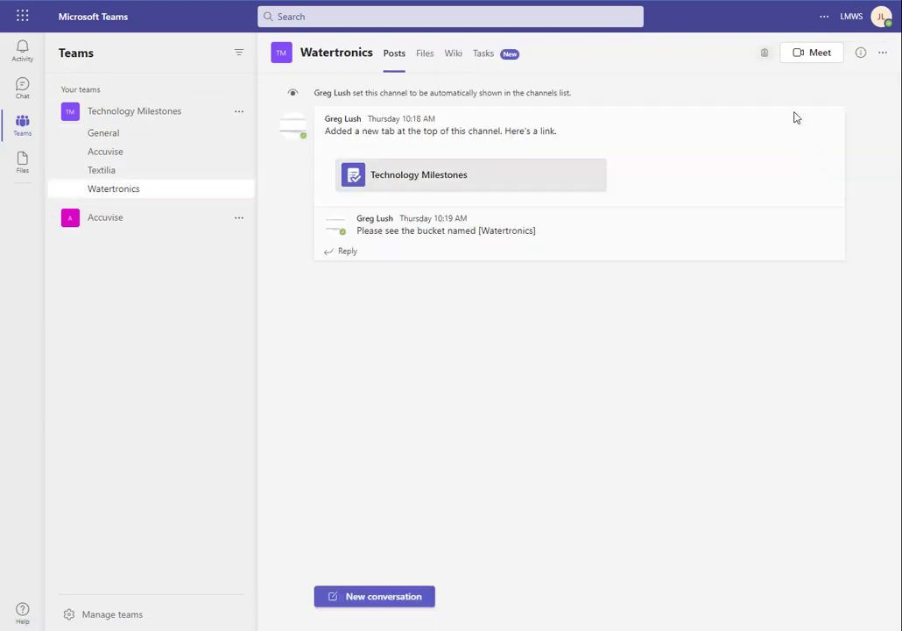
pyautogui.click(479, 58)
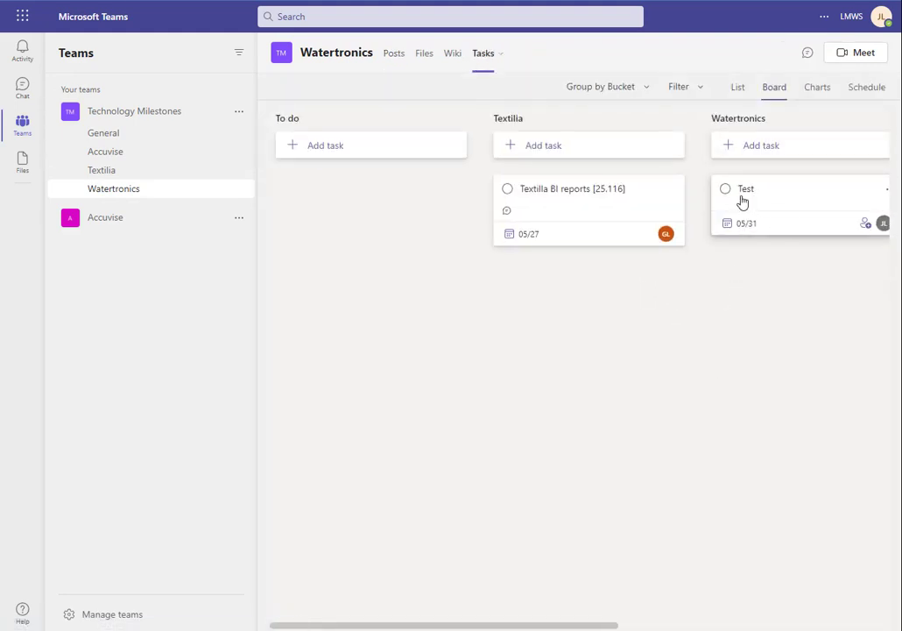
pyautogui.click(887, 197)
pyautogui.click(844, 332)
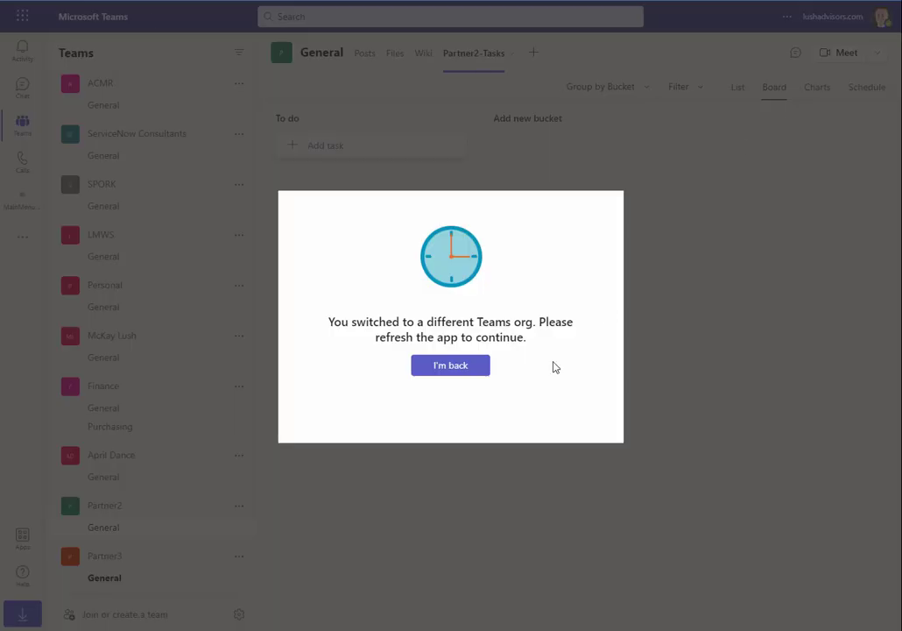
# - Refresh Teams to continue in the lushadvisors.com organization
pyautogui.click(460, 368)
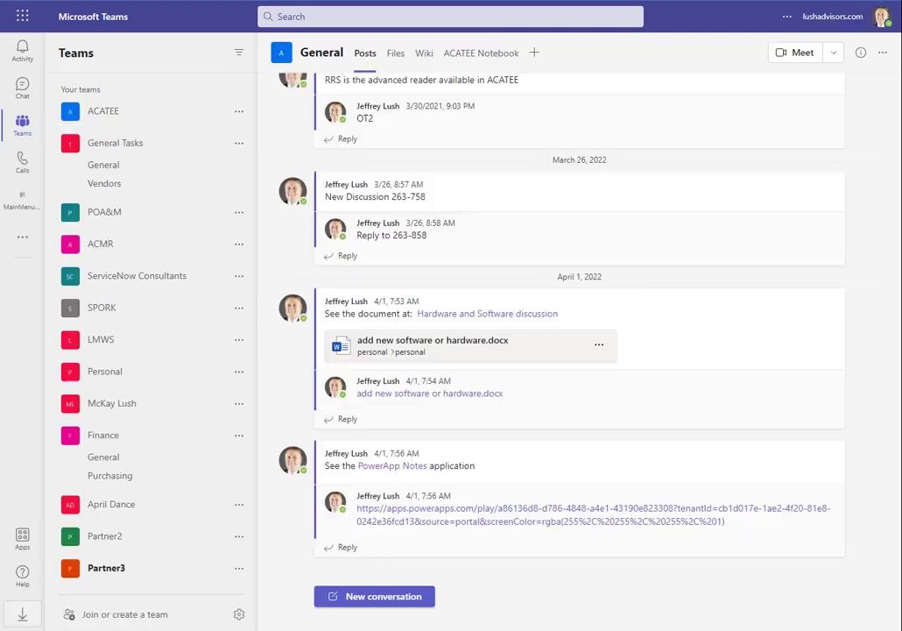
# - Check the available organizations, stay in lushadvisors.com and open the Tasks by Planner and To Do app
pyautogui.click(828, 17)
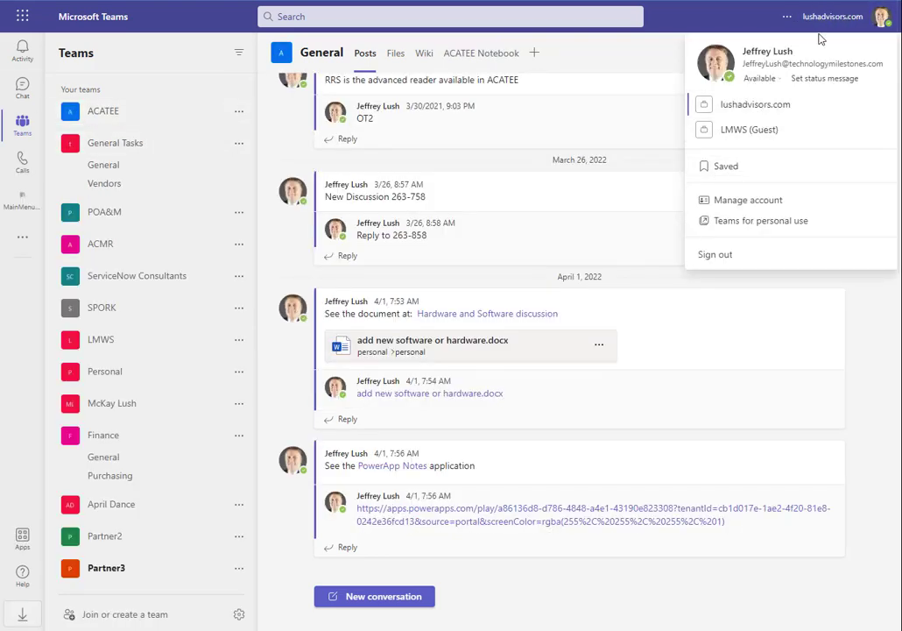
pyautogui.click(849, 18)
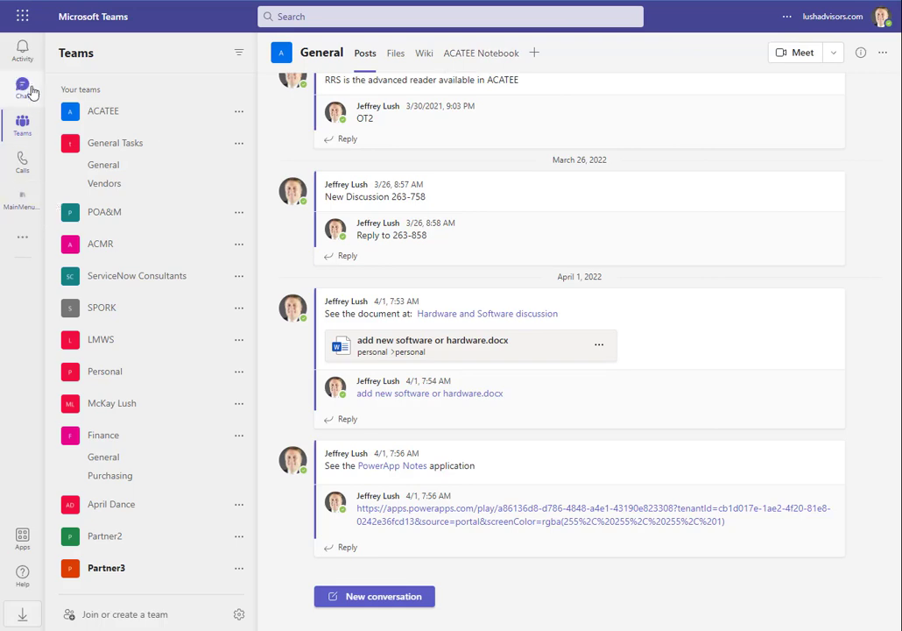
pyautogui.click(23, 242)
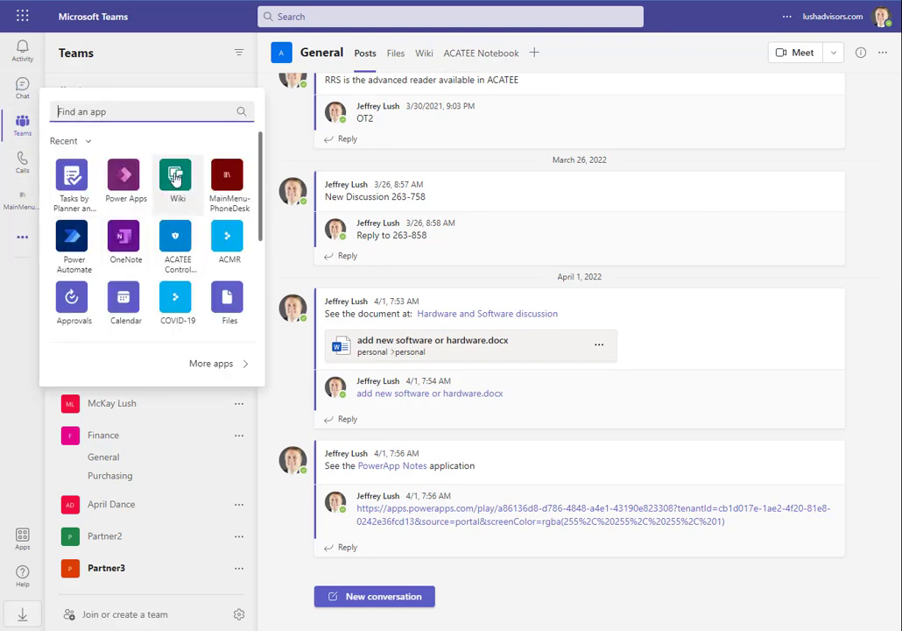
pyautogui.click(72, 180)
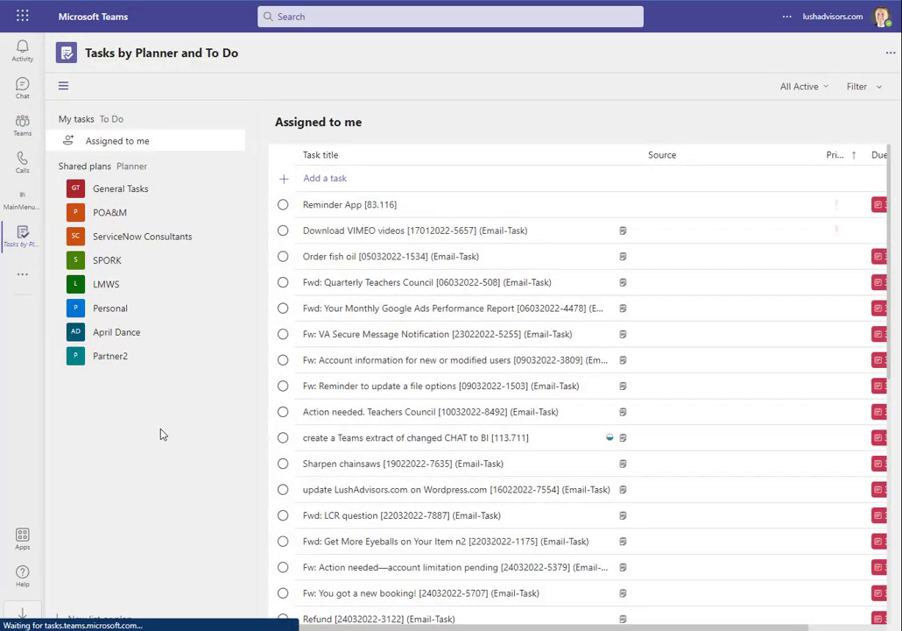
pyautogui.click(20, 246)
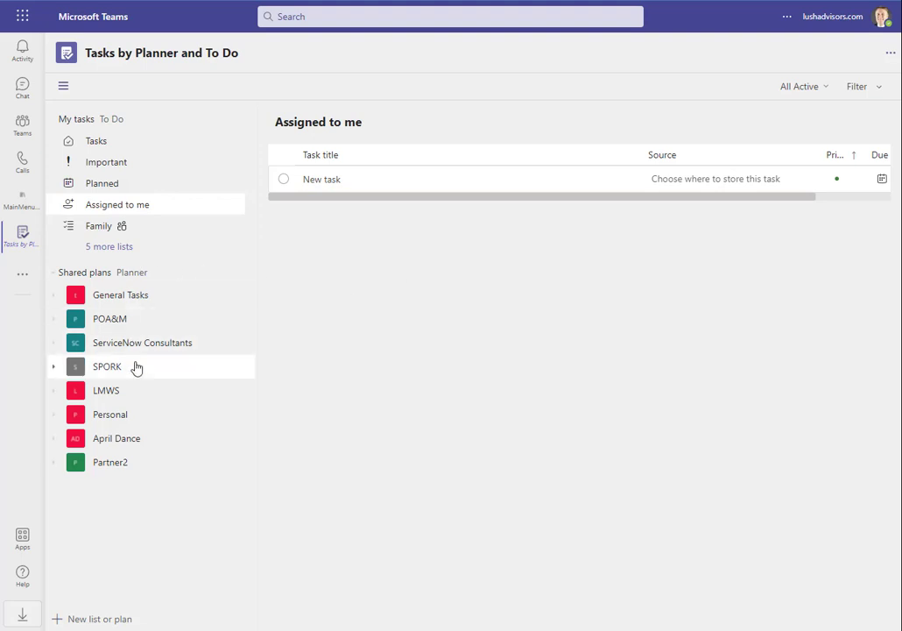
# - Show the Partner2-Tasks plan of the Partner2 team and the Personal plan of the Personal team as task lists
pyautogui.click(54, 464)
pyautogui.click(149, 483)
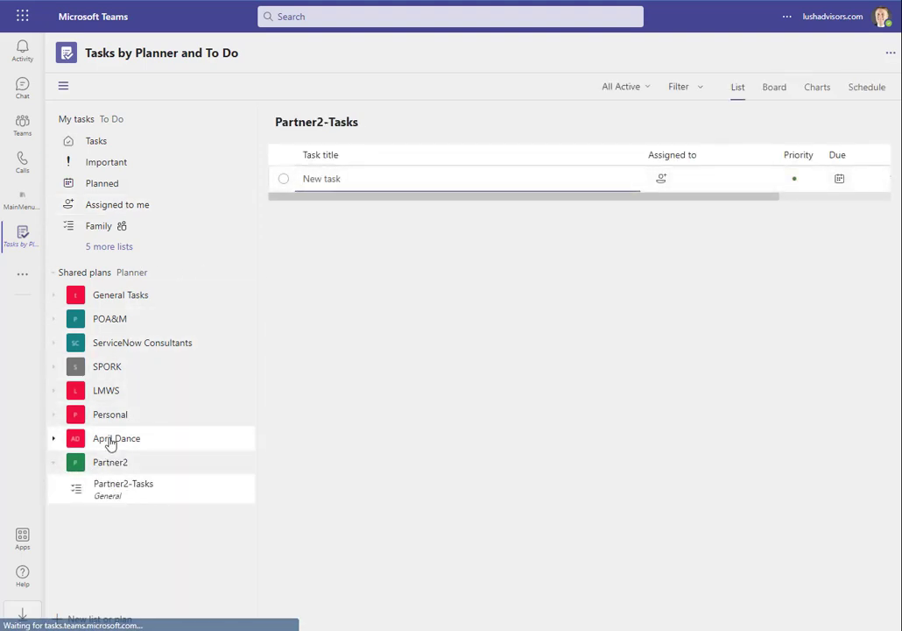
pyautogui.click(111, 418)
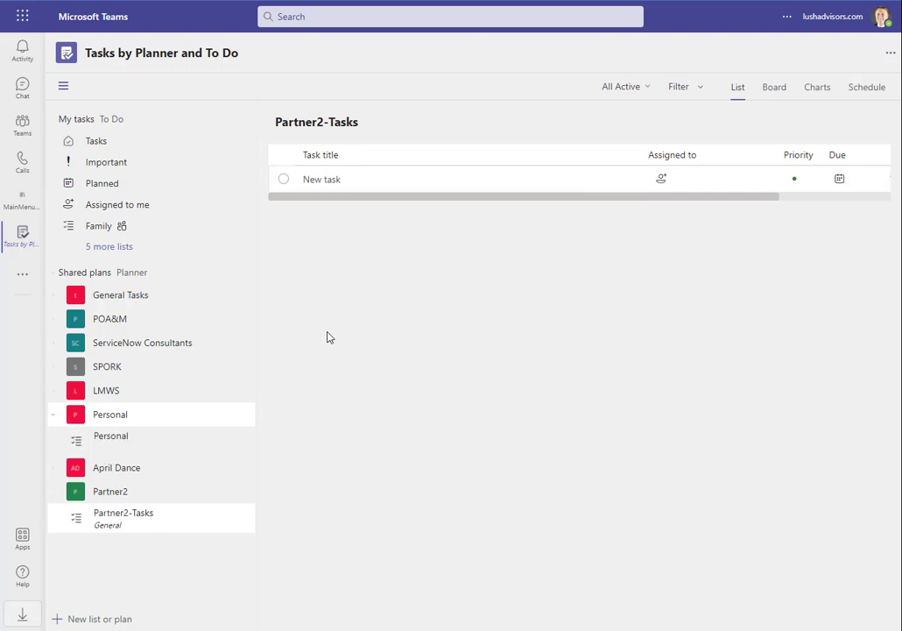
pyautogui.click(107, 447)
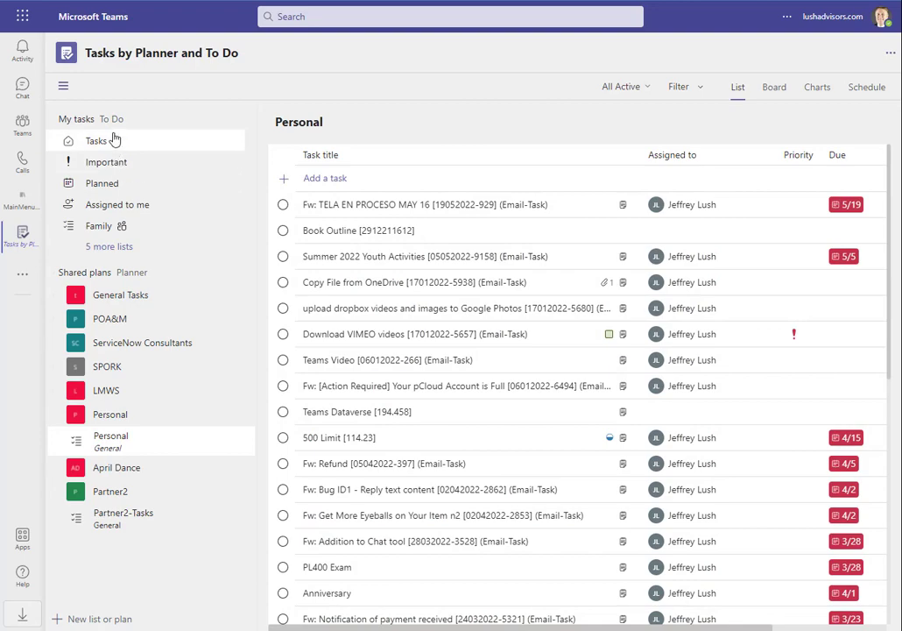
# - Review the tasks assigned to me across all plans and compare them with the Family to-do list
pyautogui.click(105, 206)
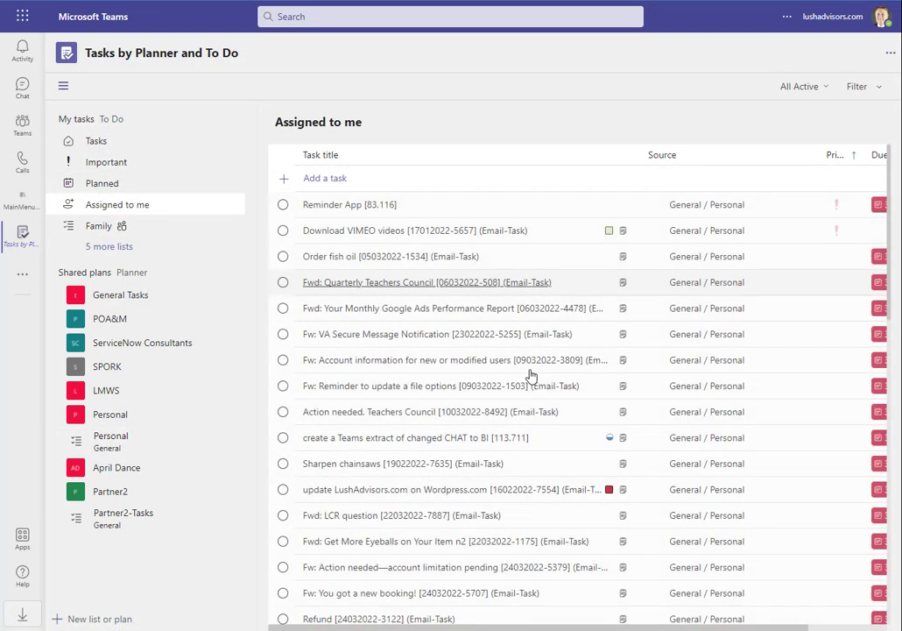
pyautogui.scroll(-4, 508, 293)
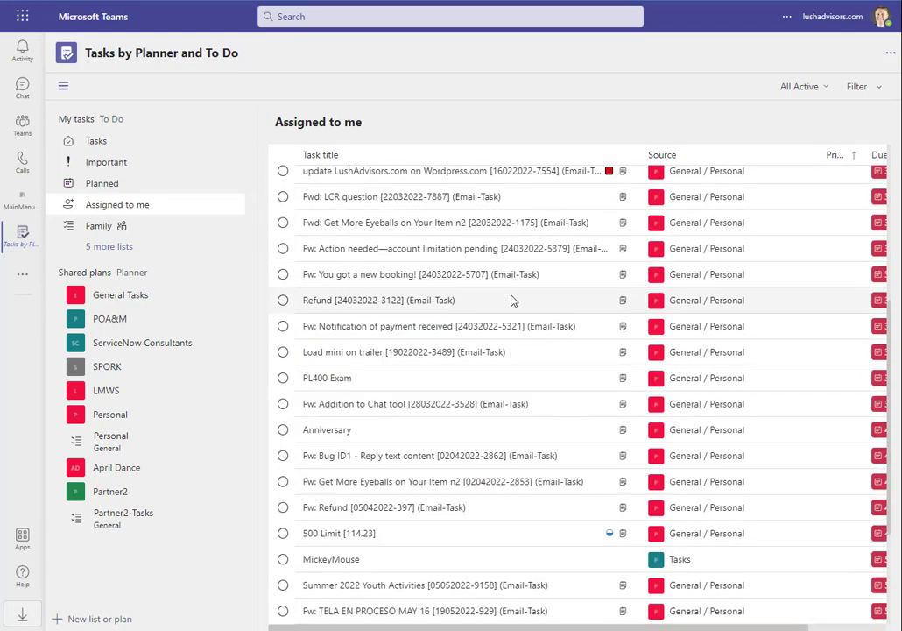
pyautogui.click(101, 232)
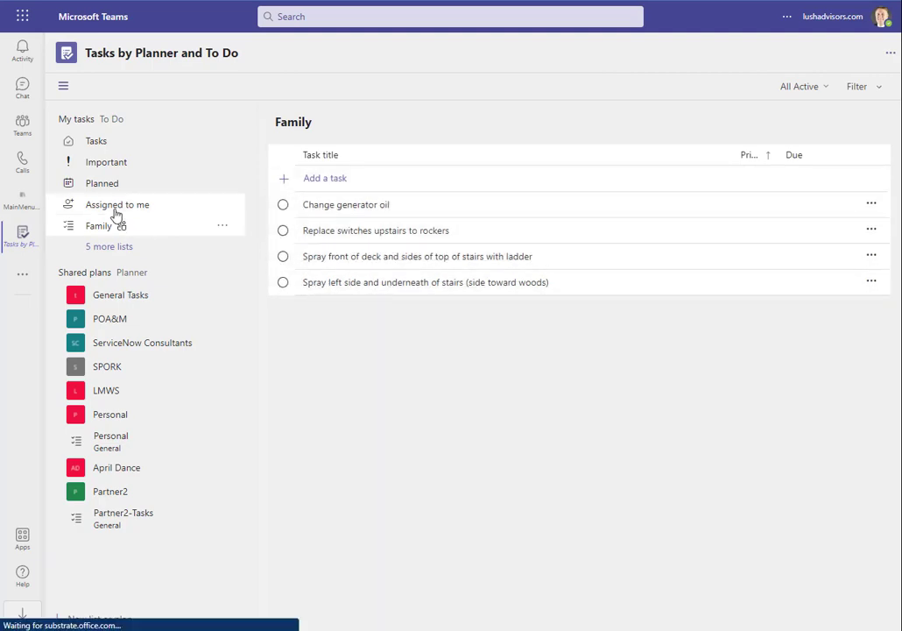
pyautogui.click(116, 206)
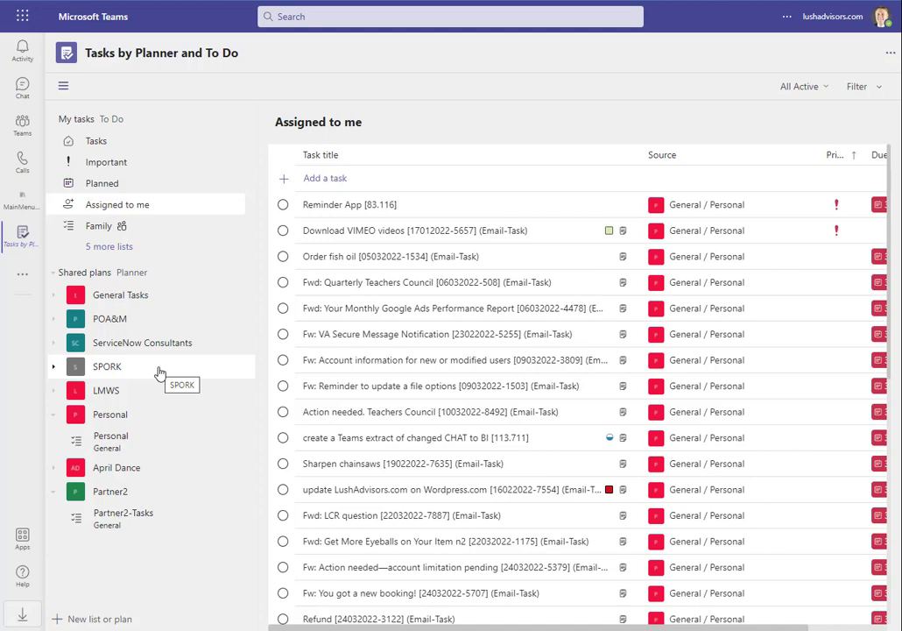
# - Collapse the My tasks group and show the Tasks plan of the LMWS team under the shared plans
pyautogui.click(54, 274)
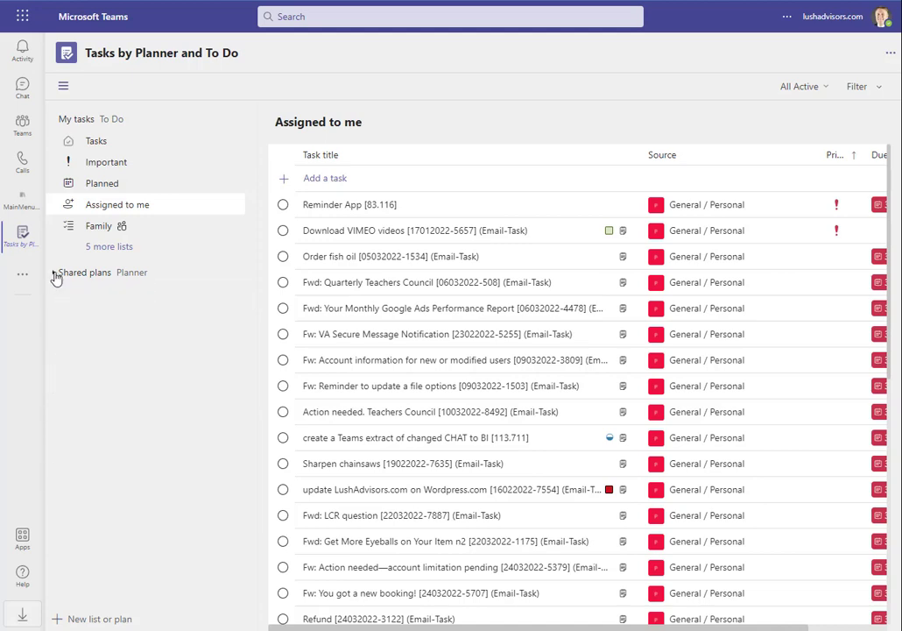
pyautogui.click(75, 122)
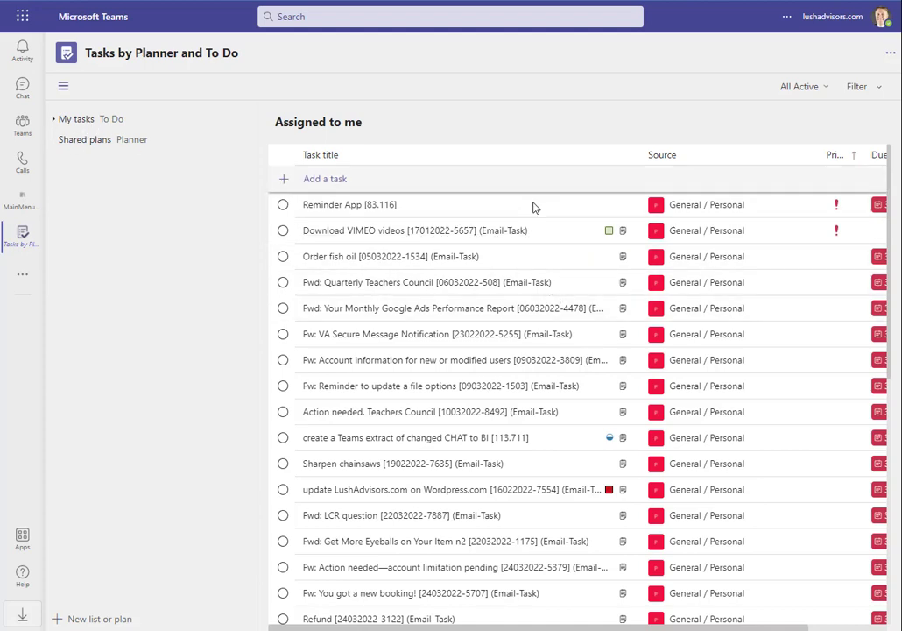
pyautogui.click(56, 140)
pyautogui.click(109, 258)
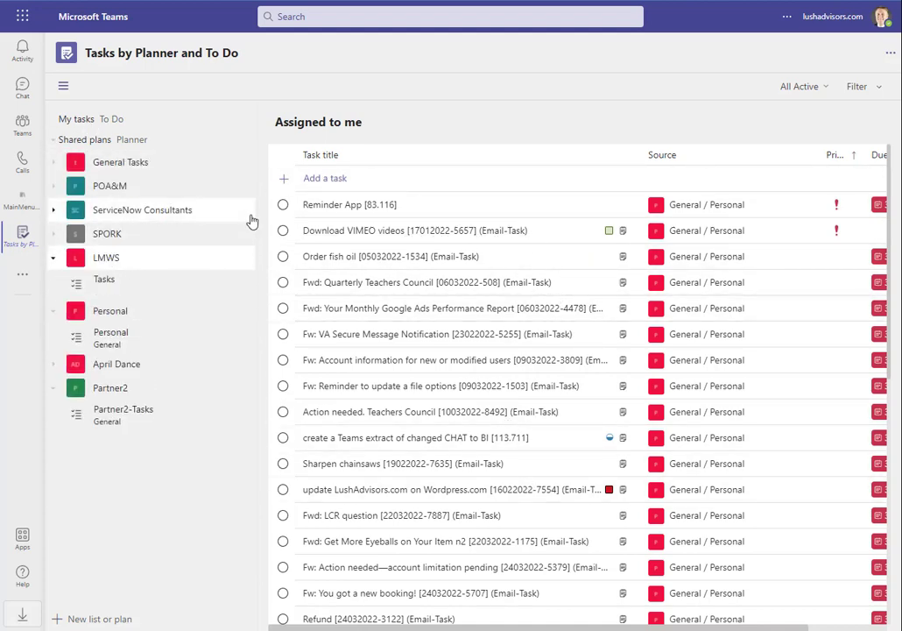
pyautogui.click(135, 279)
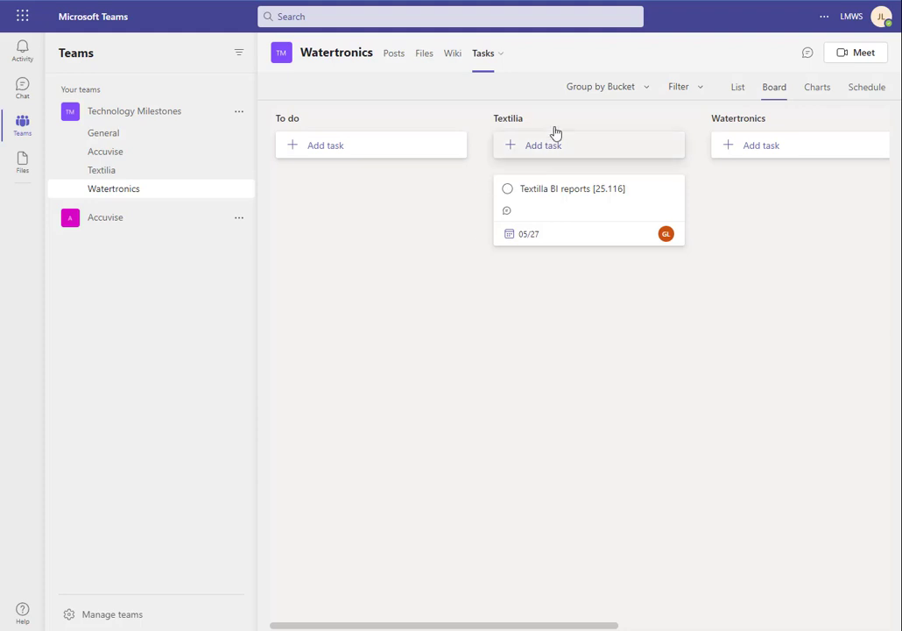
# - Show the General Tasks plan of the General Tasks team and look through its task list
pyautogui.click(109, 153)
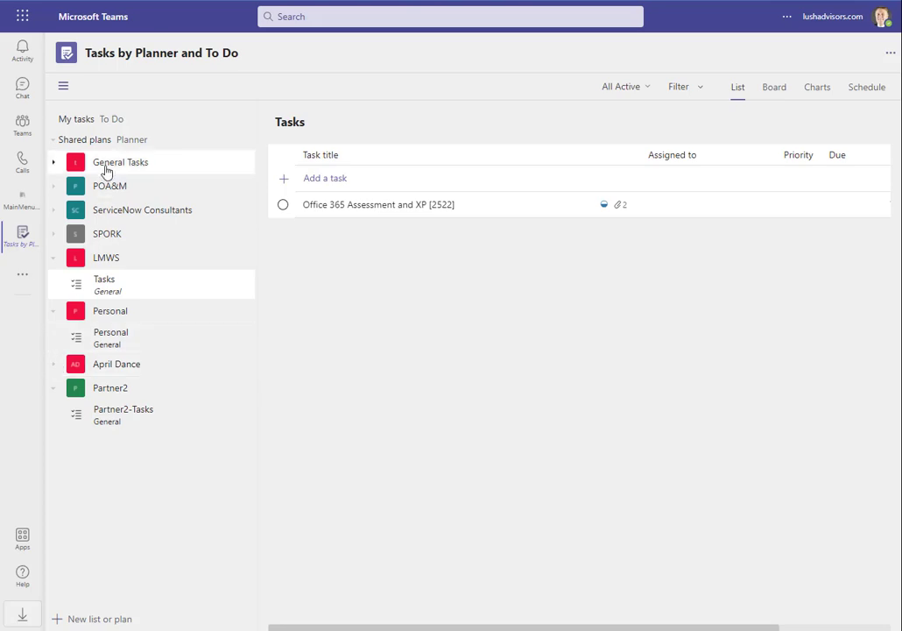
pyautogui.click(53, 163)
pyautogui.click(121, 183)
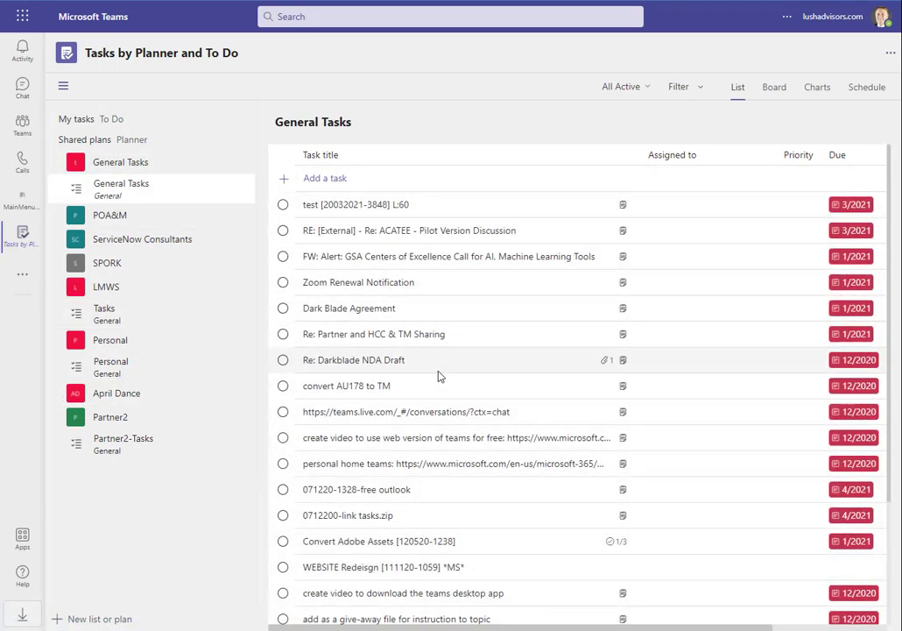
pyautogui.scroll(-3, 439, 381)
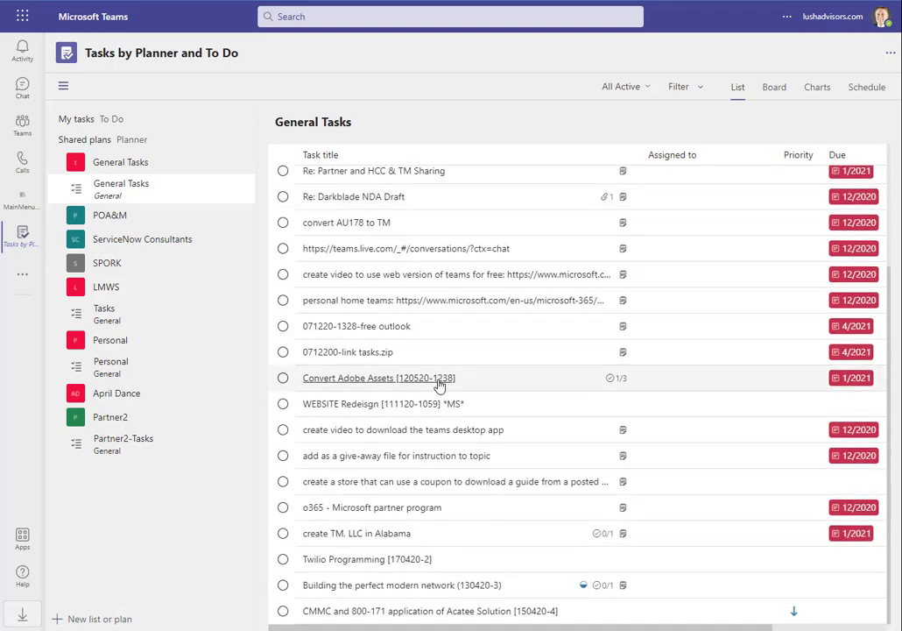
pyautogui.scroll(3, 439, 383)
pyautogui.scroll(1, 439, 385)
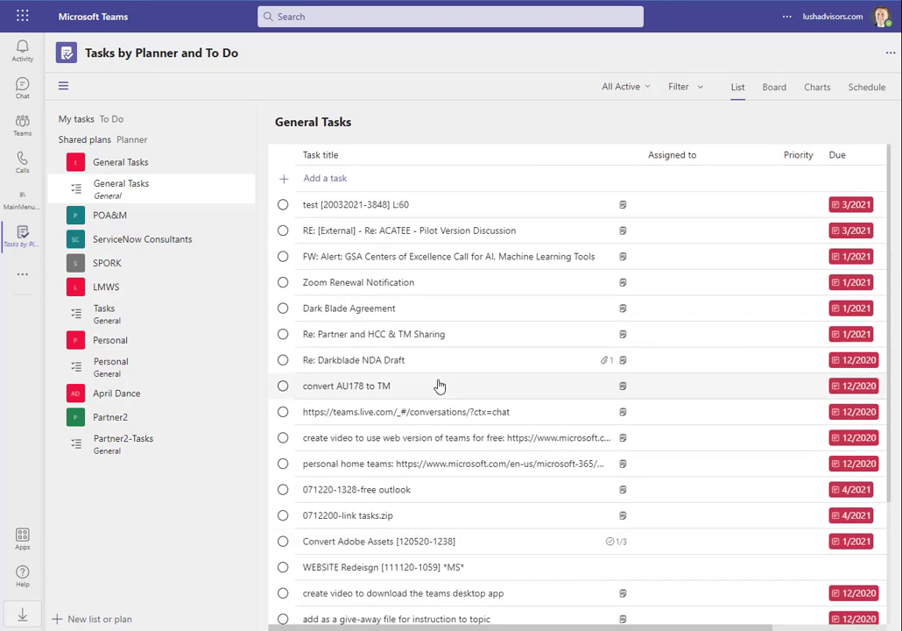